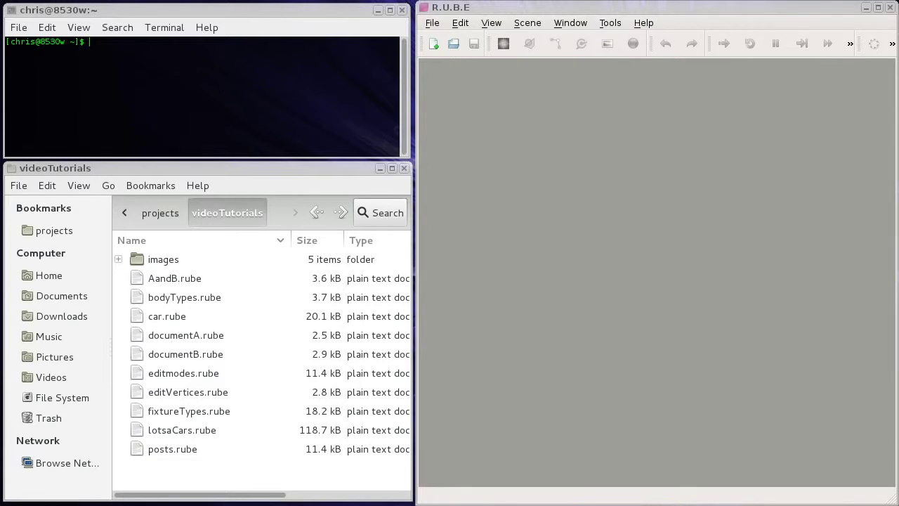
- Focus the empty R.U.B.E window, then the terminal beside it
{"action": "left_click", "coordinate": [578, 220]}
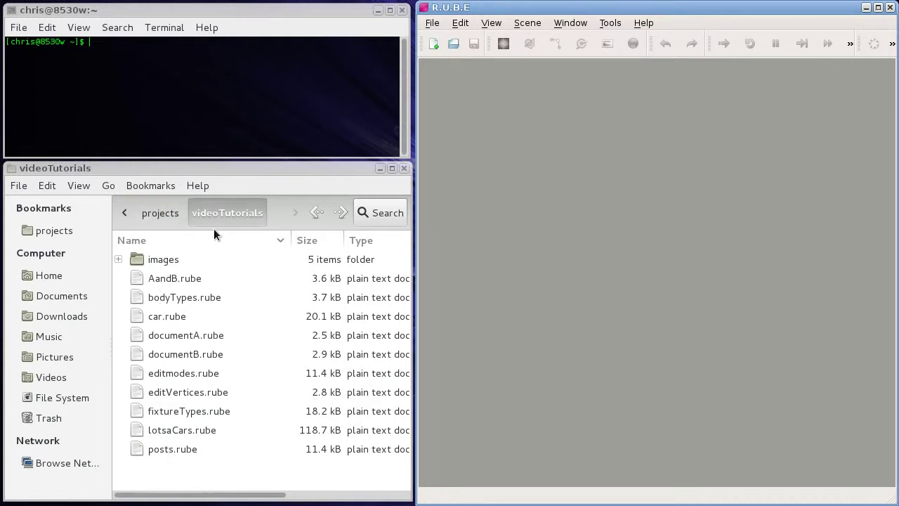
{"action": "left_click", "coordinate": [122, 15]}
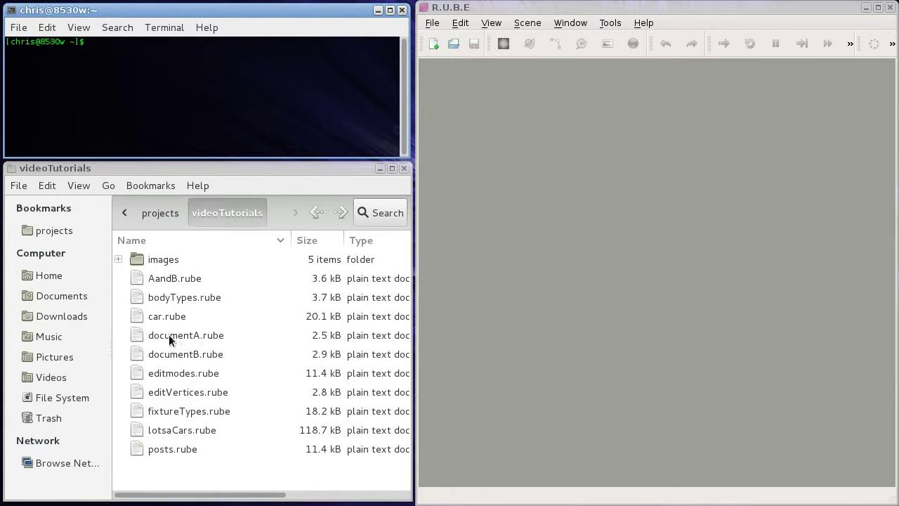
- Load documentA.rube into R.U.B.E and confirm Save is disabled in the File menu
{"action": "left_click_drag", "start_coordinate": [175, 338], "coordinate": [562, 283]}
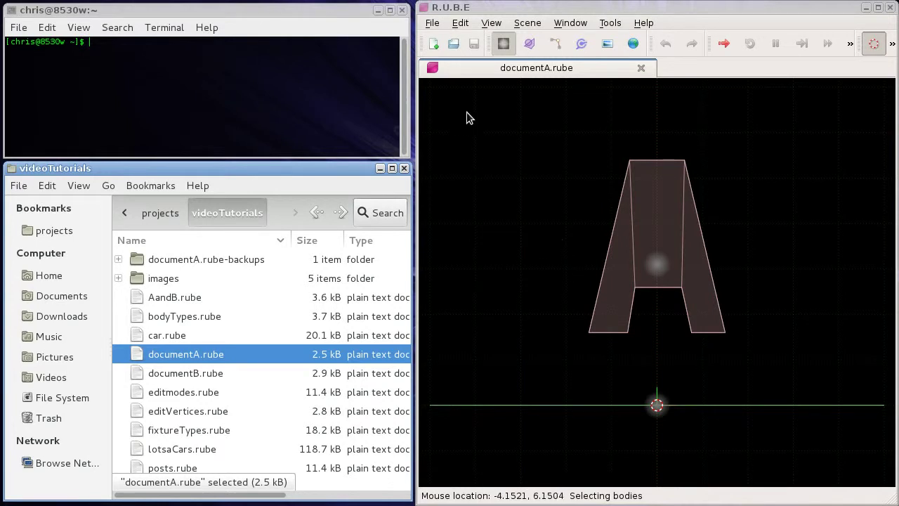
{"action": "left_click", "coordinate": [432, 23]}
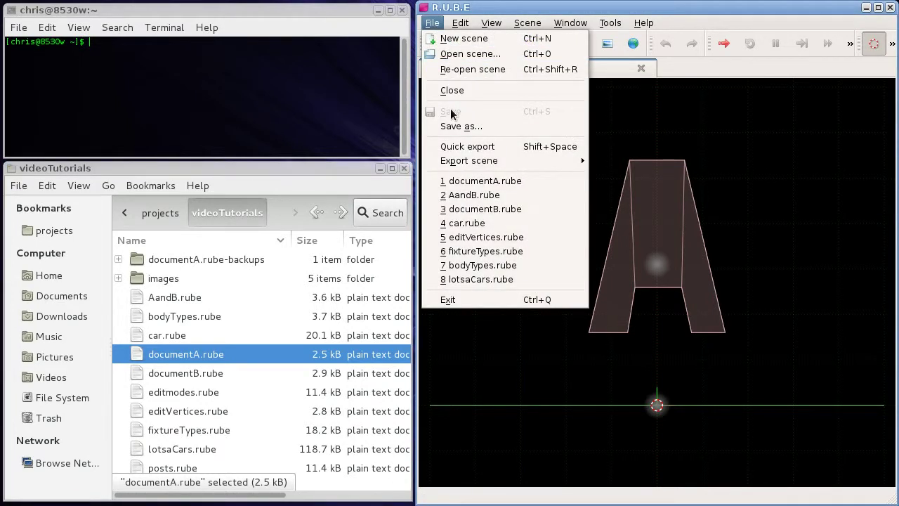
{"action": "left_click", "coordinate": [433, 26]}
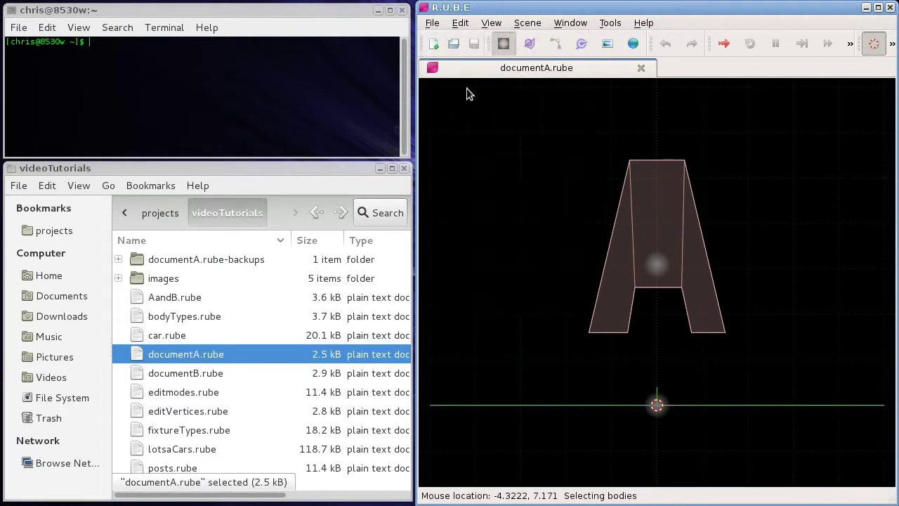
{"action": "left_click", "coordinate": [658, 265]}
- Open documentA.rube-backups in list view with a wider Name column
{"action": "double_click", "coordinate": [184, 259]}
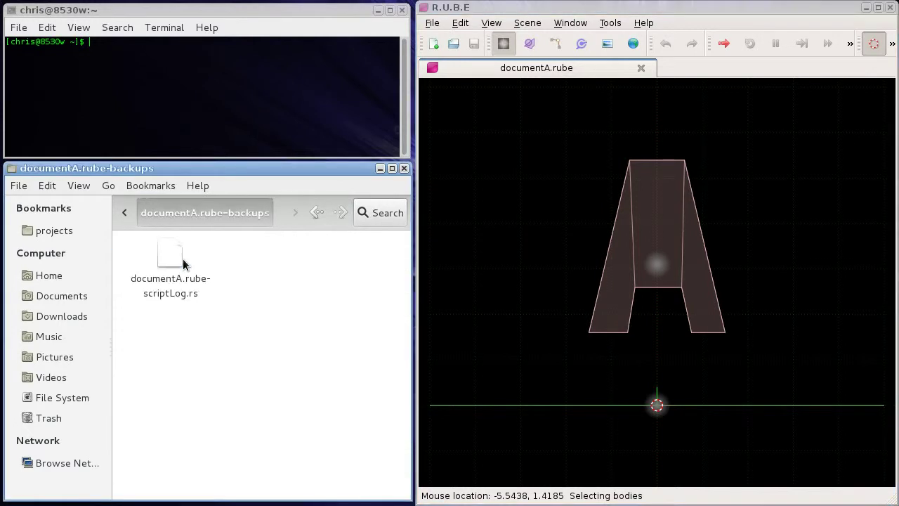
{"action": "key", "text": "ctrl+2"}
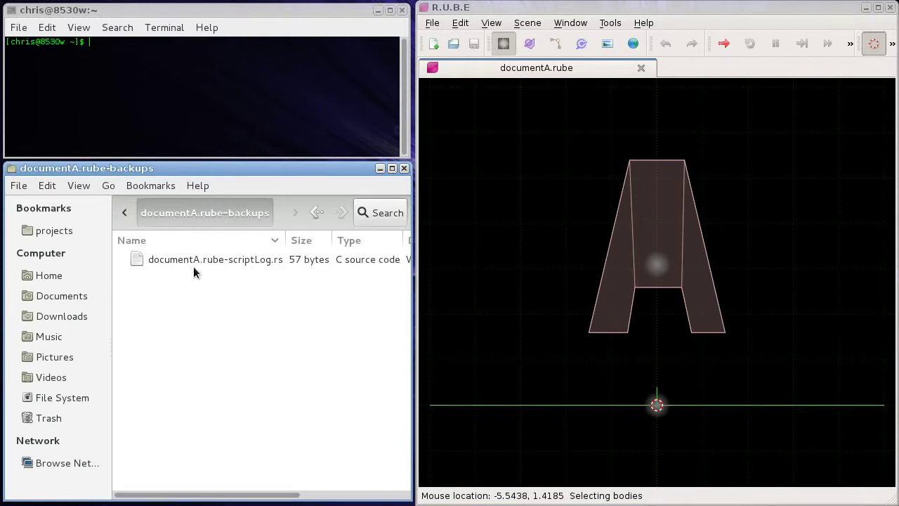
{"action": "left_click_drag", "start_coordinate": [287, 240], "coordinate": [314, 240]}
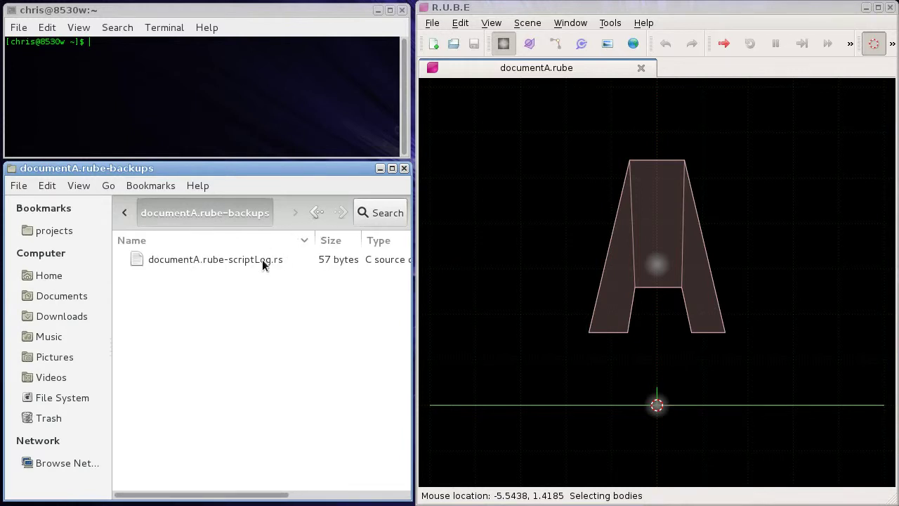
- View documentA.rube-scriptLog.rs in gedit, showing only its start-time comment, then close it
{"action": "right_click", "coordinate": [218, 260]}
{"action": "mouse_move", "coordinate": [279, 298]}
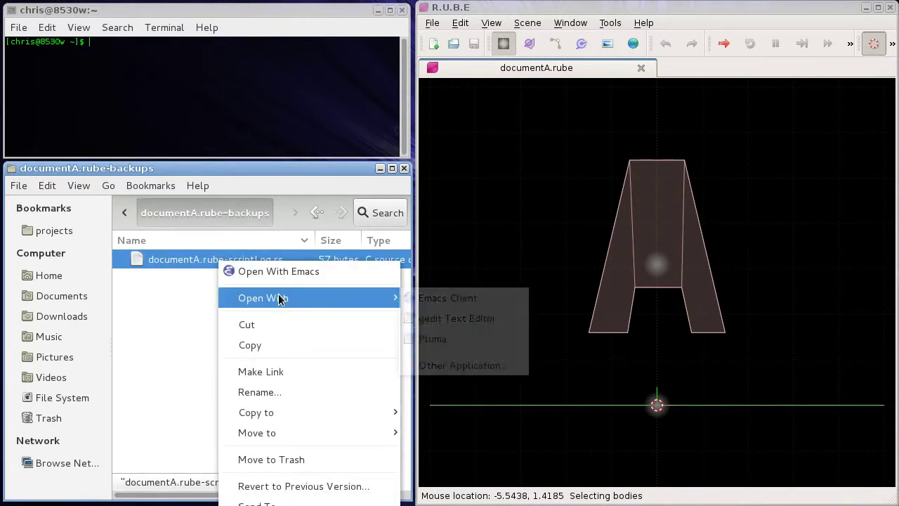
{"action": "left_click", "coordinate": [444, 318]}
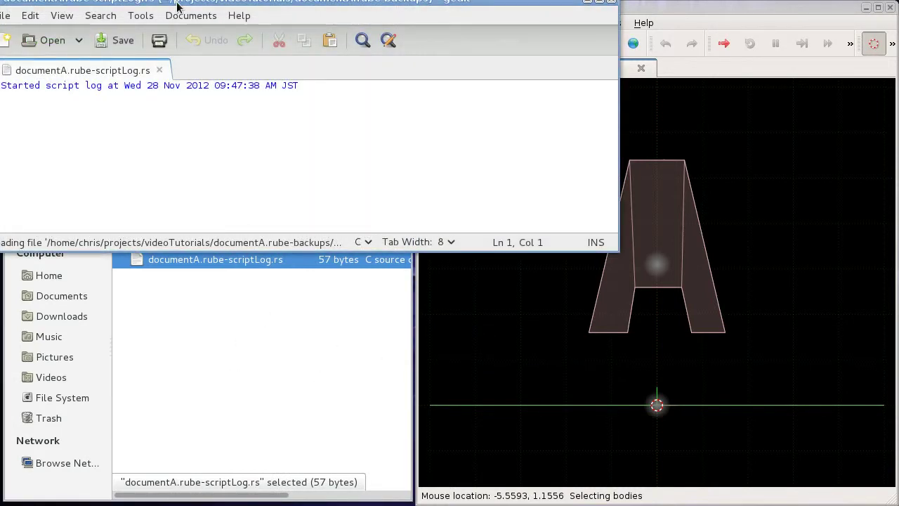
{"action": "left_click_drag", "start_coordinate": [177, 6], "coordinate": [243, 93]}
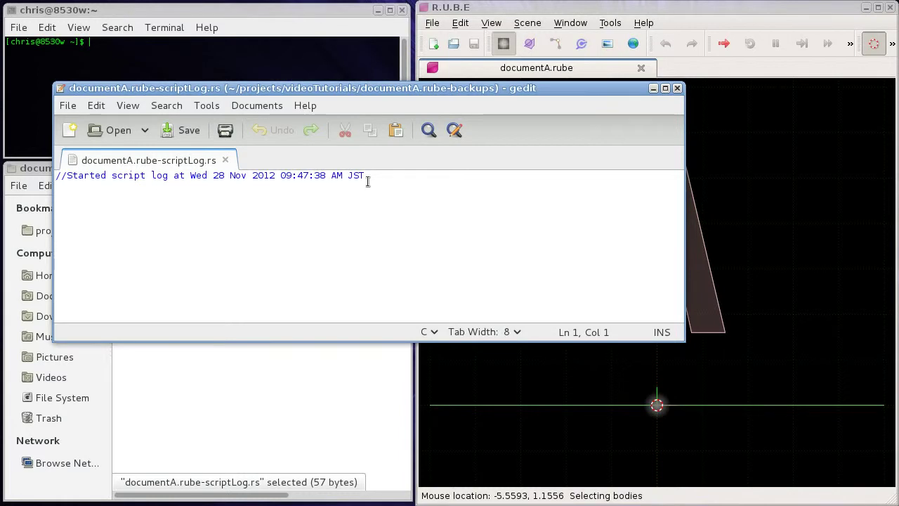
{"action": "left_click_drag", "start_coordinate": [367, 177], "coordinate": [58, 177]}
{"action": "left_click", "coordinate": [188, 192]}
{"action": "left_click", "coordinate": [677, 89]}
- Follow the script log with tail -f and select the A body in R.U.B.E
{"action": "type", "text": "t"}
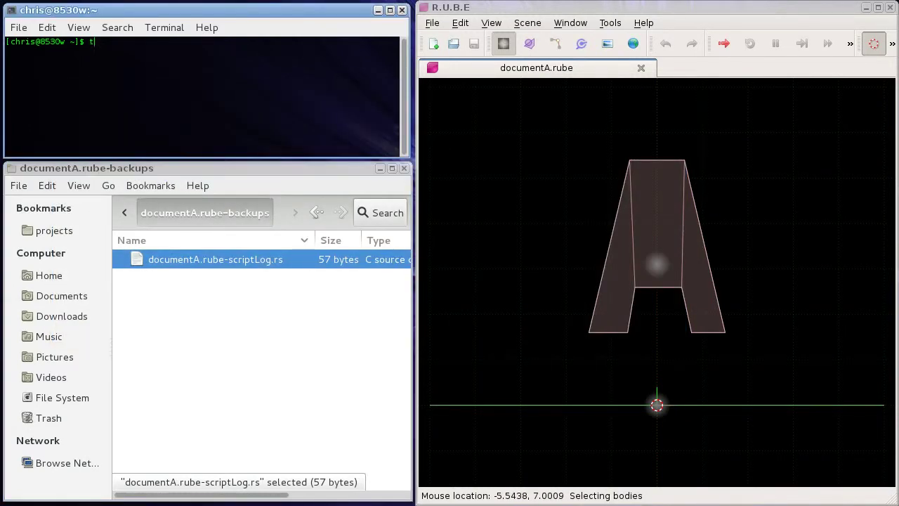
{"action": "type", "text": "ail - f"}
{"action": "left_click_drag", "start_coordinate": [164, 259], "coordinate": [197, 85]}
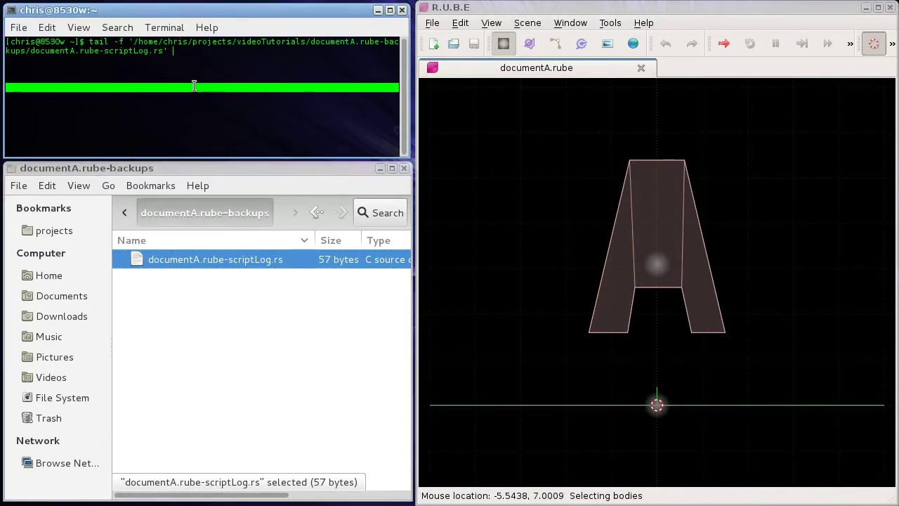
{"action": "key", "text": "Return"}
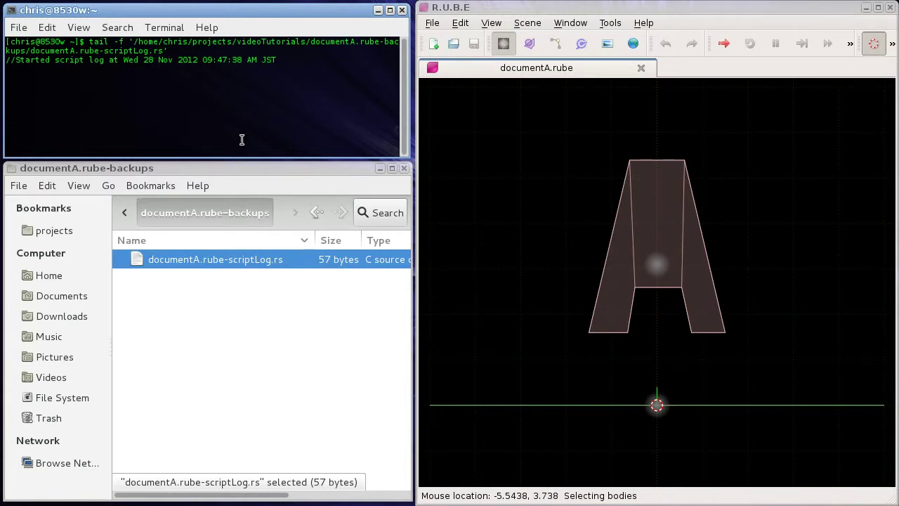
{"action": "left_click", "coordinate": [658, 275]}
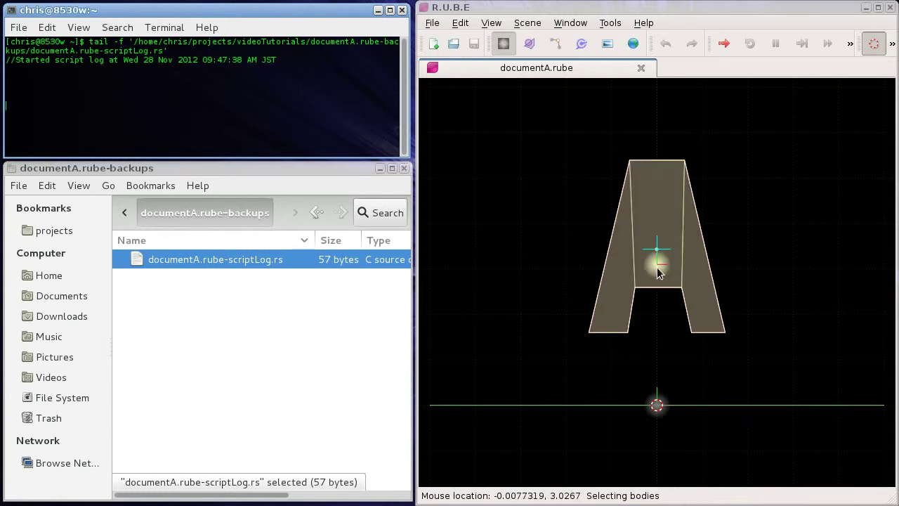
{"action": "left_click", "coordinate": [659, 266]}
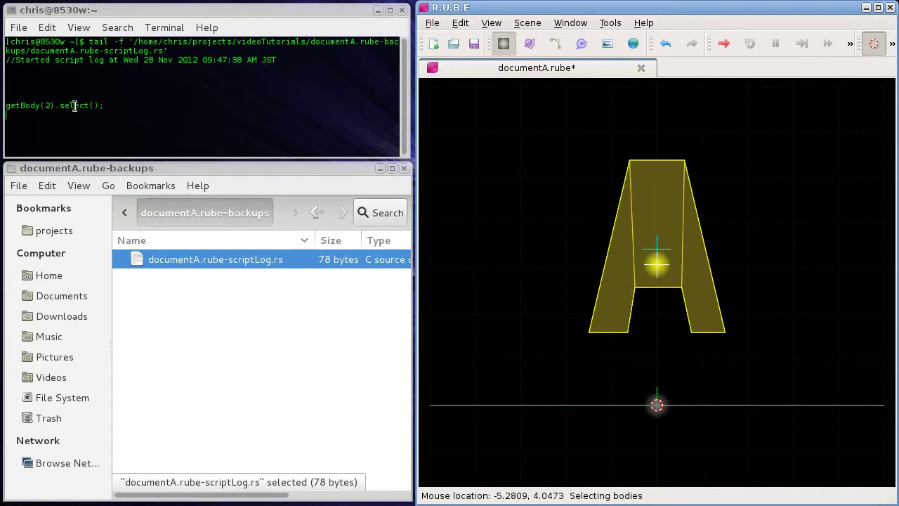
- Reopen the script log in gedit to check the new getBody(2).select(); line, then close it
{"action": "right_click", "coordinate": [169, 258]}
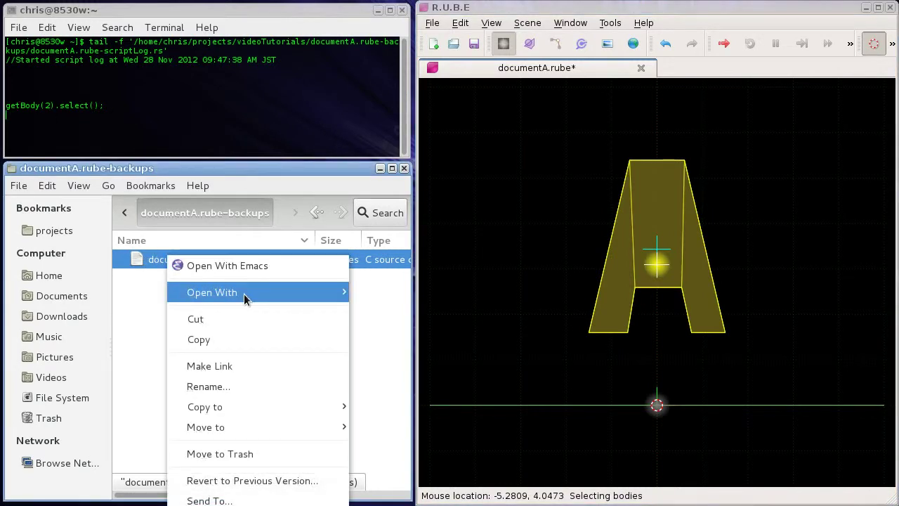
{"action": "mouse_move", "coordinate": [265, 292]}
{"action": "left_click", "coordinate": [382, 313]}
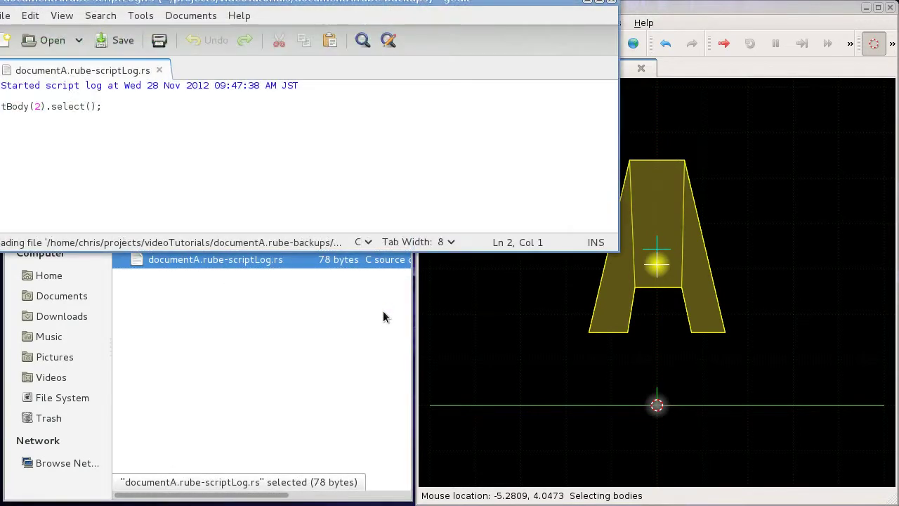
{"action": "left_click_drag", "start_coordinate": [3, 106], "coordinate": [100, 131]}
{"action": "left_click", "coordinate": [100, 130]}
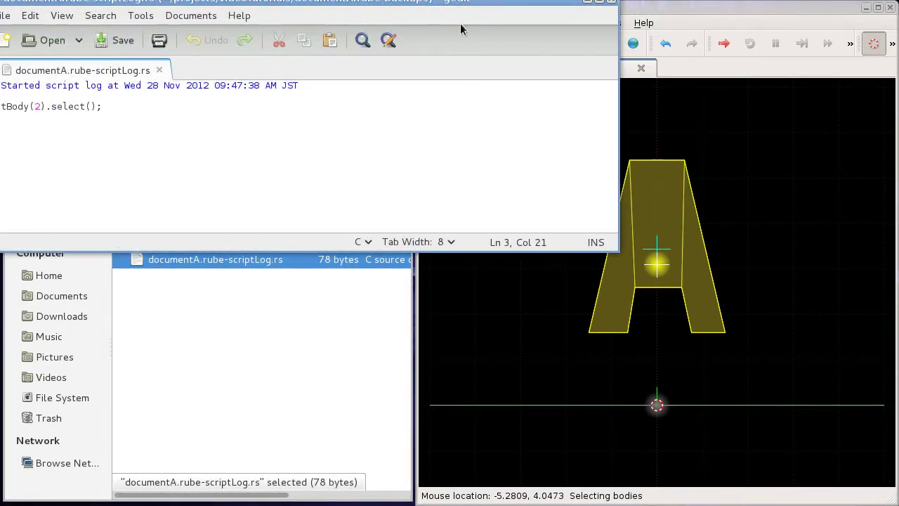
{"action": "left_click_drag", "start_coordinate": [562, 6], "coordinate": [577, 11]}
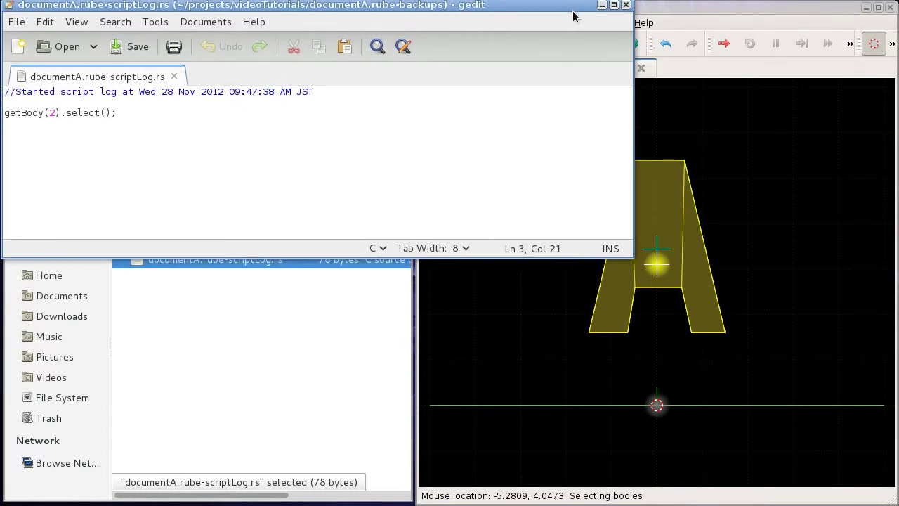
{"action": "left_click", "coordinate": [625, 7]}
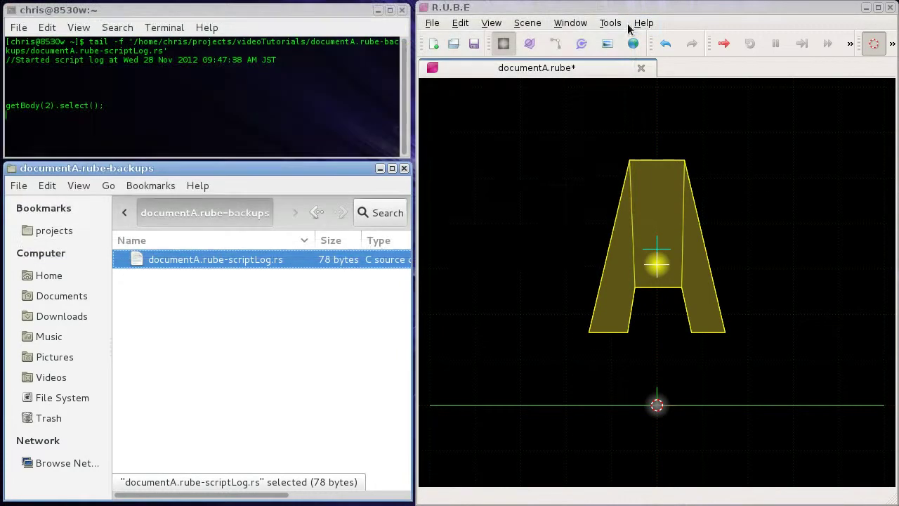
- Rotate, resize, move and rotate the A body again
{"action": "left_click", "coordinate": [564, 247]}
{"action": "left_click", "coordinate": [656, 258]}
{"action": "key", "text": "r"}
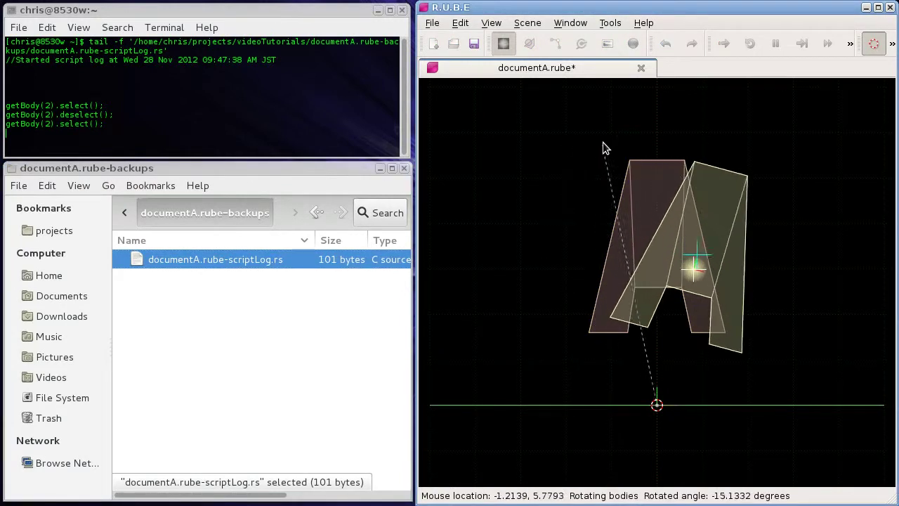
{"action": "left_click", "coordinate": [634, 206]}
{"action": "key", "text": "s"}
{"action": "left_click", "coordinate": [701, 175]}
{"action": "key", "text": "g"}
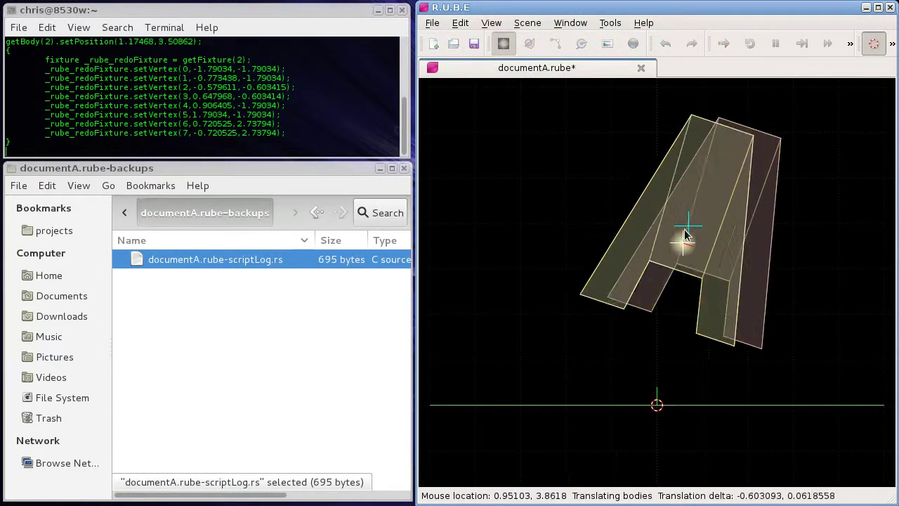
{"action": "left_click", "coordinate": [689, 237]}
{"action": "key", "text": "r"}
{"action": "left_click", "coordinate": [715, 328]}
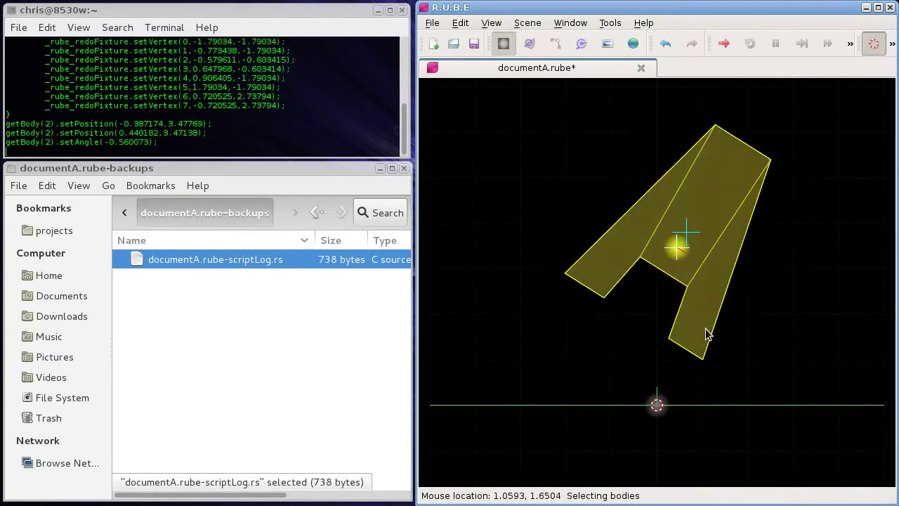
- Duplicate the A body and move the copy to the left of the original
{"action": "key", "text": "shift+d"}
{"action": "left_click", "coordinate": [640, 307]}
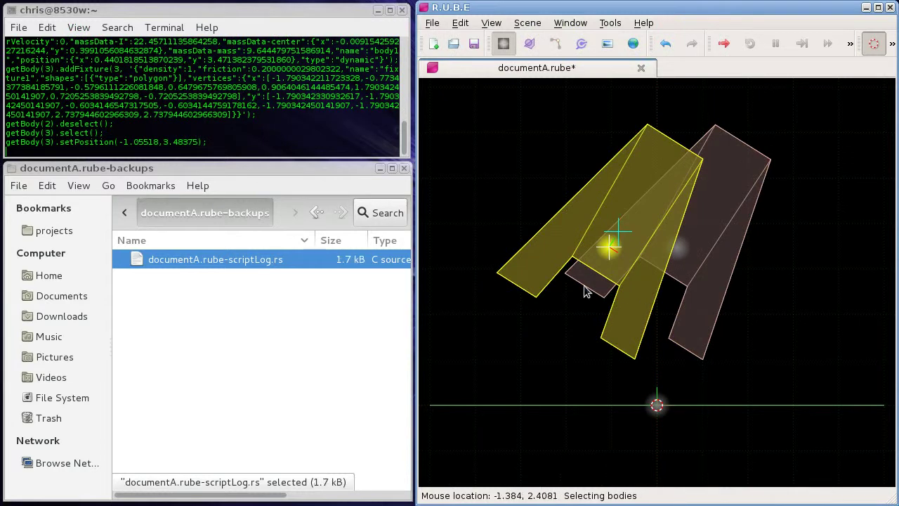
{"action": "mouse_move", "coordinate": [404, 143]}
{"action": "left_mouse_down"}
{"action": "mouse_move", "coordinate": [404, 50]}
{"action": "mouse_move", "coordinate": [410, 149]}
{"action": "left_mouse_up"}
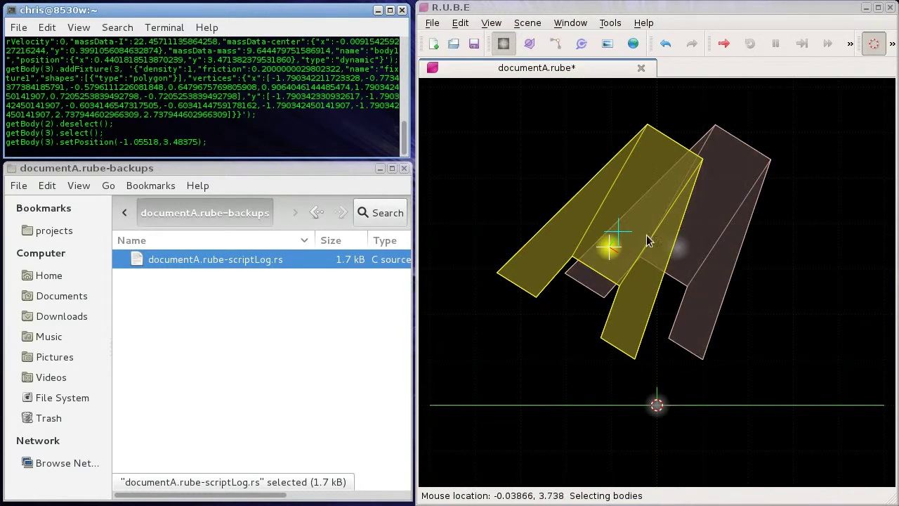
{"action": "left_click_drag", "start_coordinate": [627, 258], "coordinate": [578, 266]}
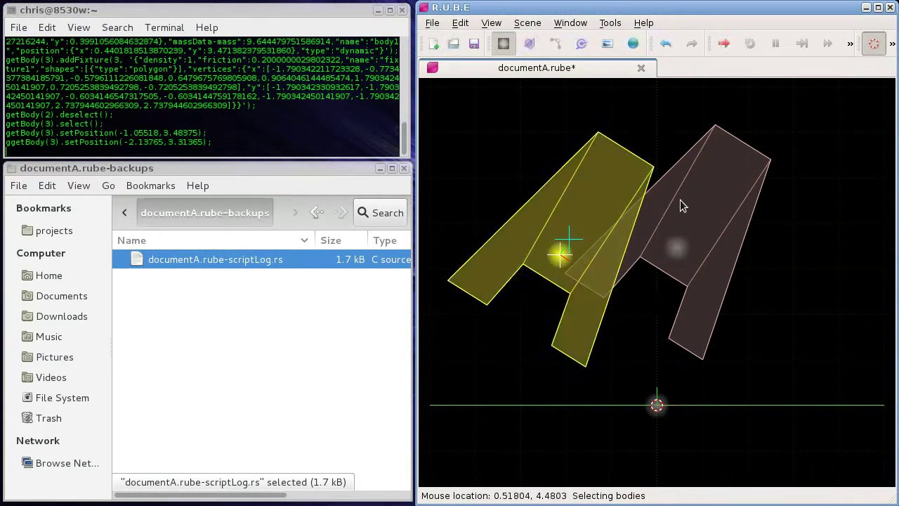
- Shrink the copy to about half size, rotate it about 38°, and place it up-left
{"action": "key", "text": "s"}
{"action": "left_click", "coordinate": [618, 317]}
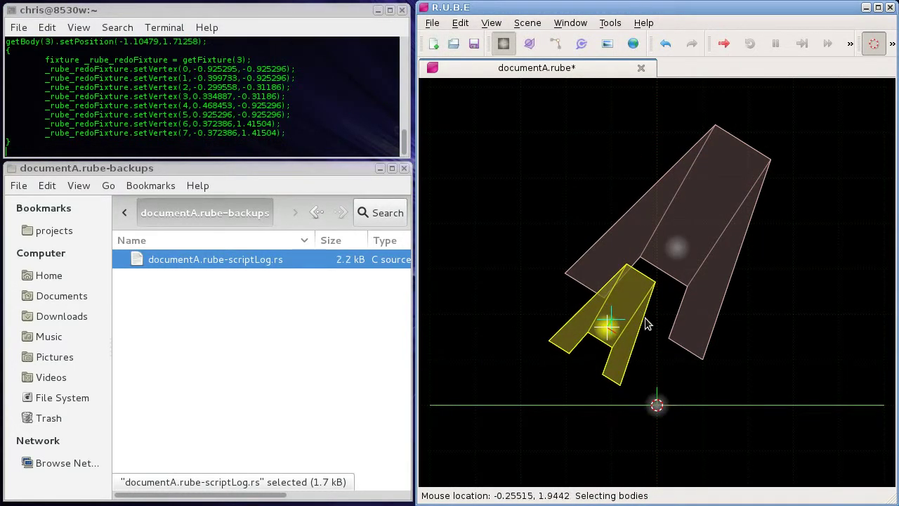
{"action": "key", "text": "g"}
{"action": "left_click", "coordinate": [593, 196]}
{"action": "key", "text": "r"}
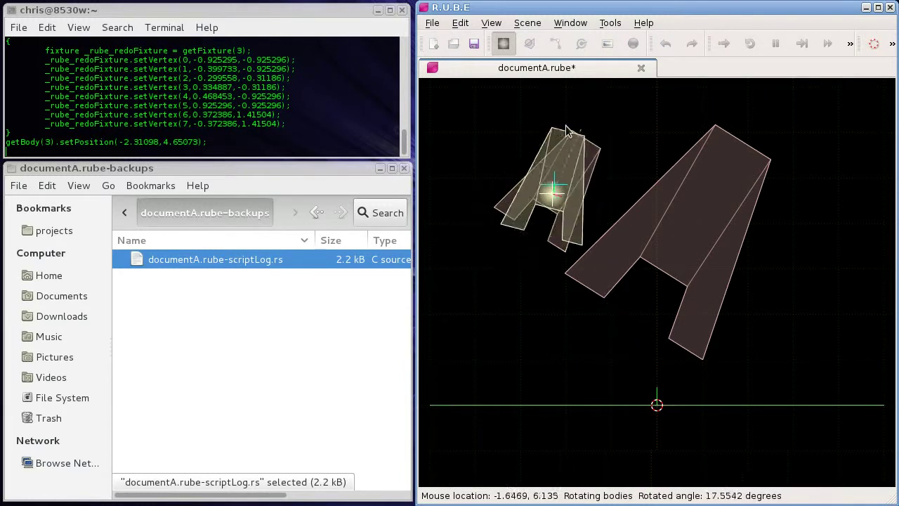
{"action": "left_click", "coordinate": [498, 111]}
{"action": "key", "text": "g"}
{"action": "left_click", "coordinate": [490, 130]}
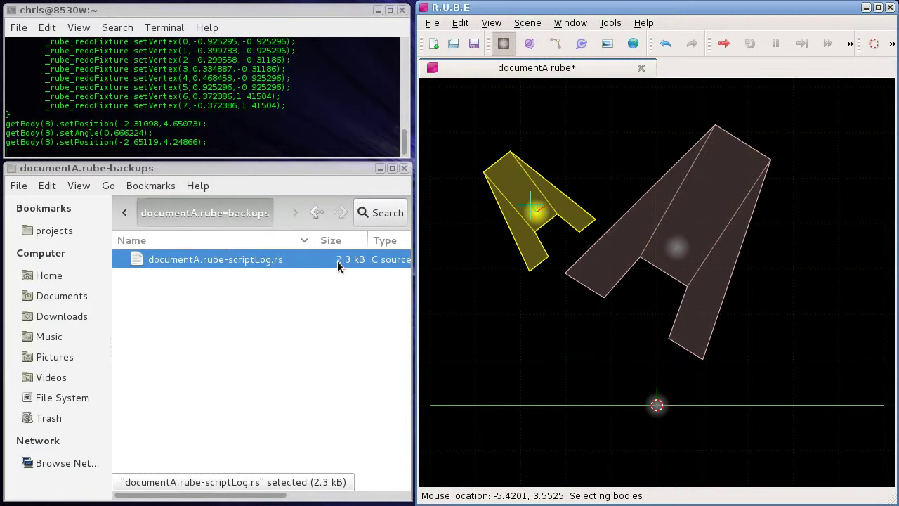
{"action": "right_click", "coordinate": [254, 262]}
{"action": "mouse_move", "coordinate": [325, 298]}
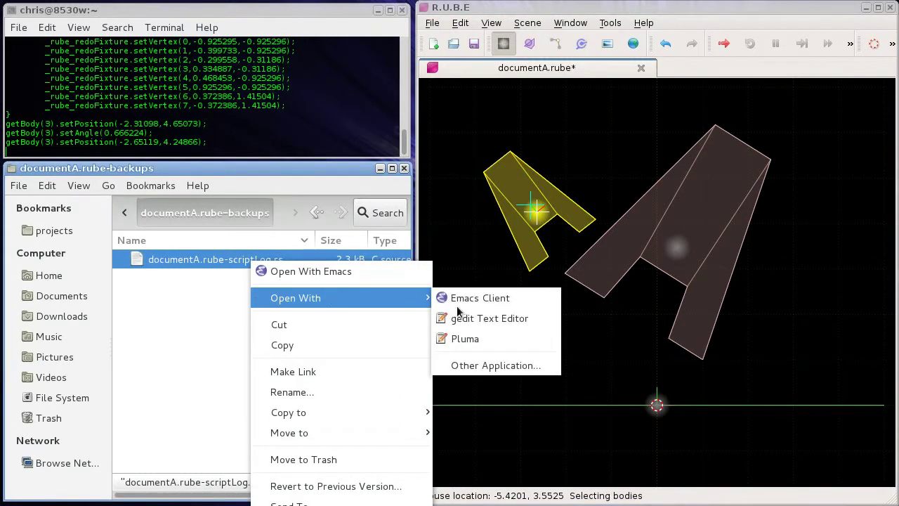
{"action": "left_click", "coordinate": [491, 318]}
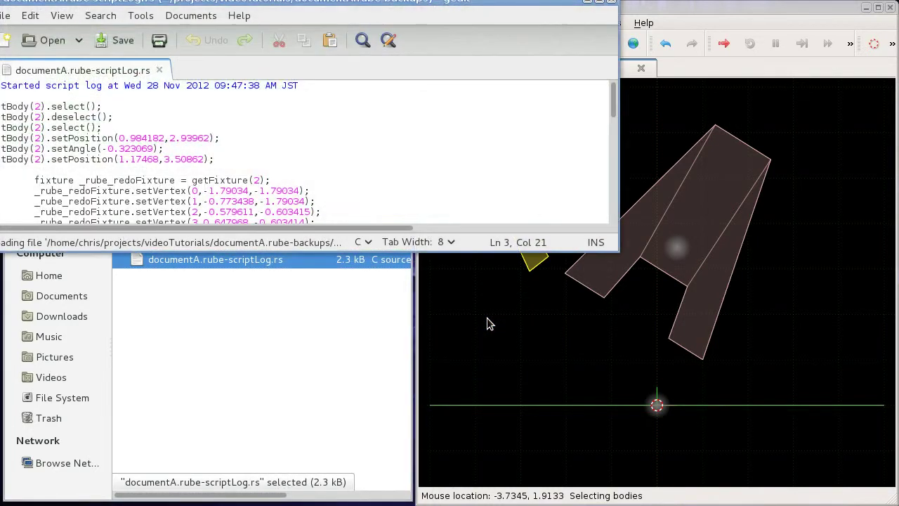
{"action": "scroll", "coordinate": [323, 185], "scroll_direction": "down", "scroll_amount": 10}
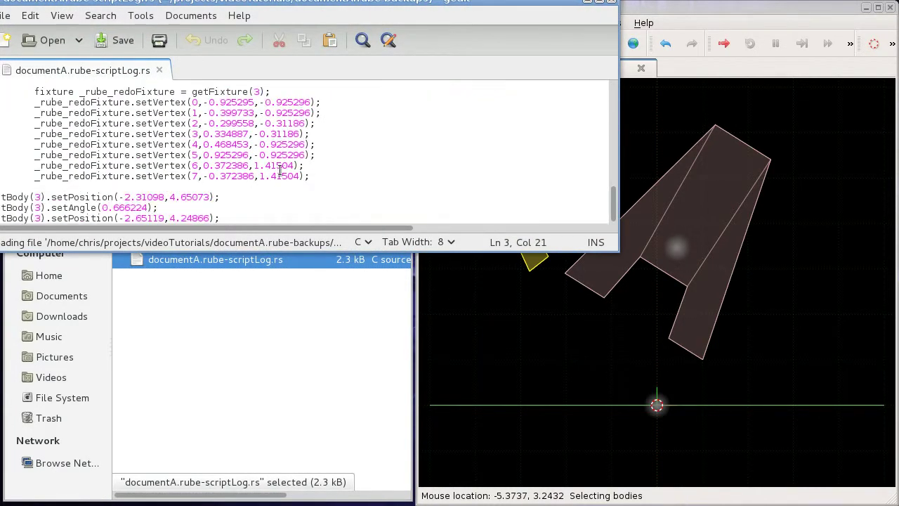
{"action": "left_click_drag", "start_coordinate": [535, 7], "coordinate": [584, 60]}
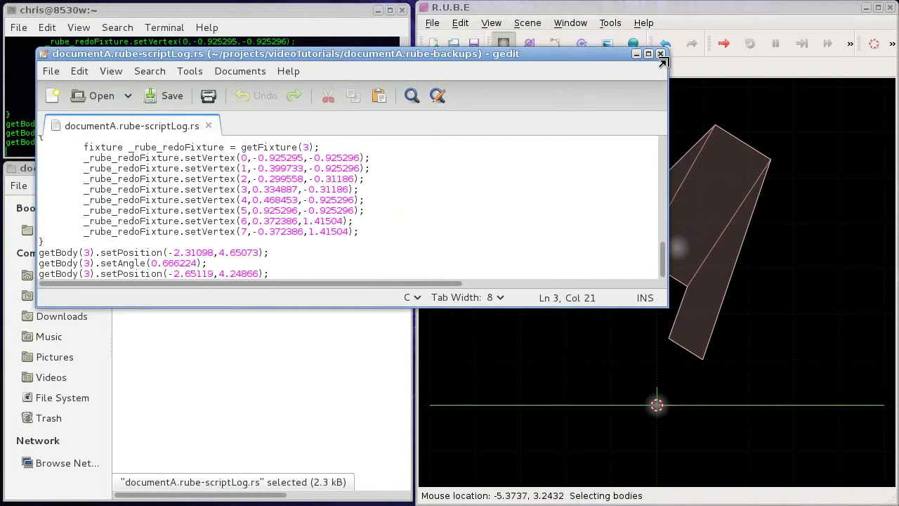
{"action": "left_click", "coordinate": [660, 54]}
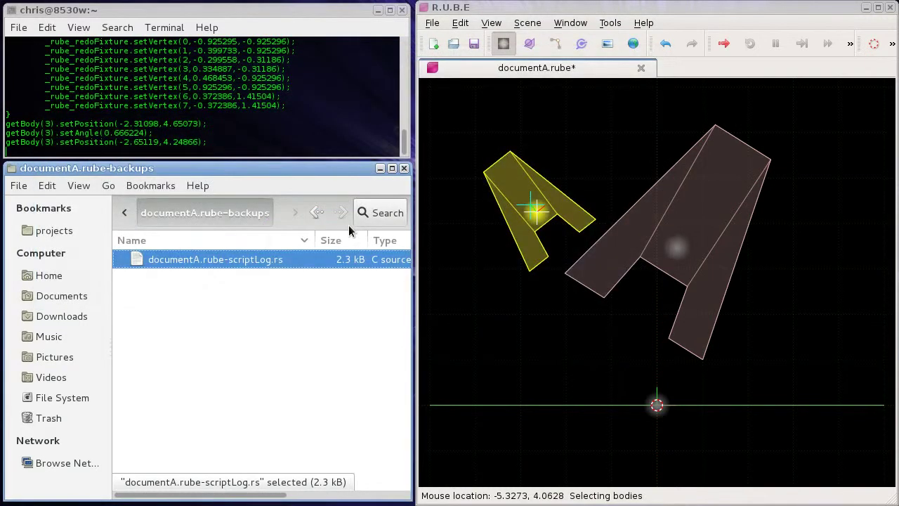
- Close the documentA.rube tab without saving its changes
{"action": "left_click", "coordinate": [641, 69]}
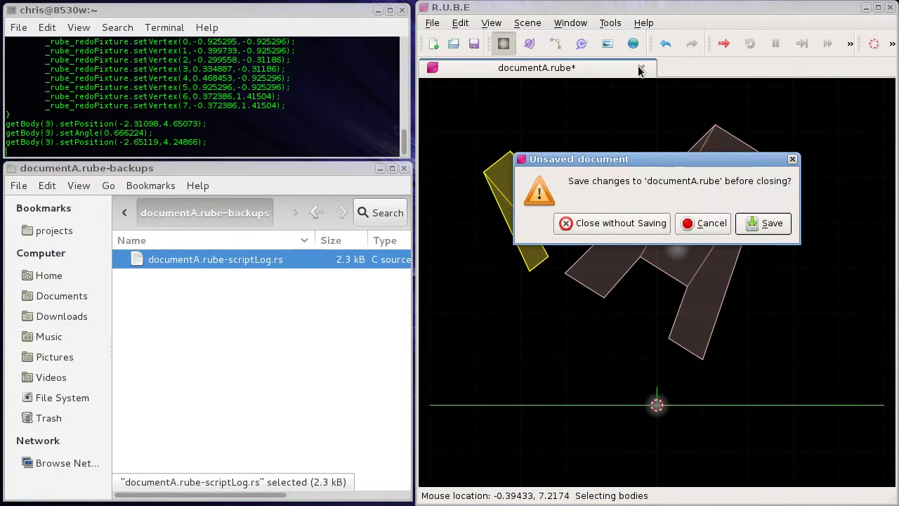
{"action": "left_click", "coordinate": [611, 223]}
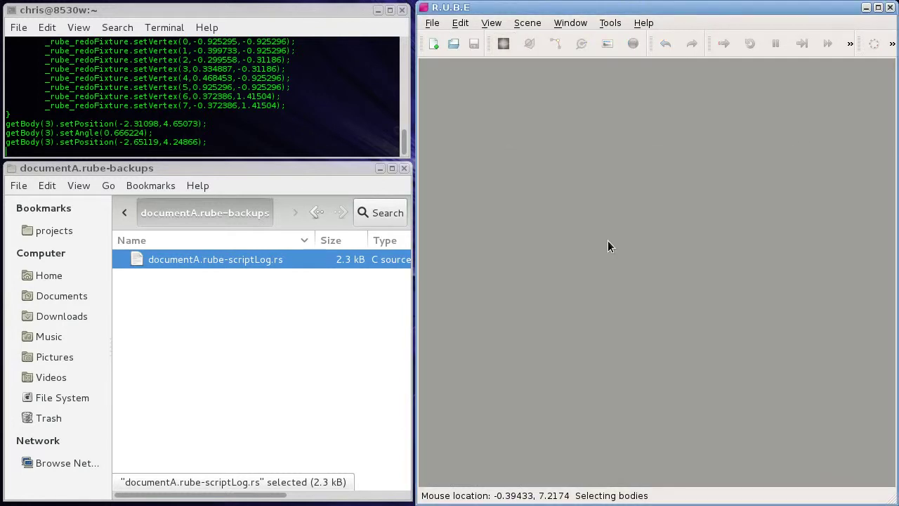
- Go up to videoTutorials and drag documentA.rube into R.U.B.E to reopen it
{"action": "left_click", "coordinate": [125, 214]}
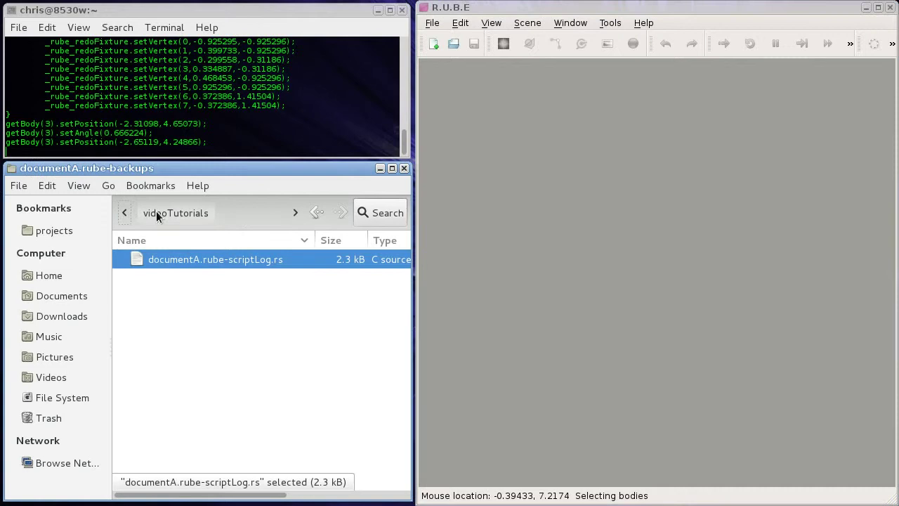
{"action": "left_click", "coordinate": [156, 211]}
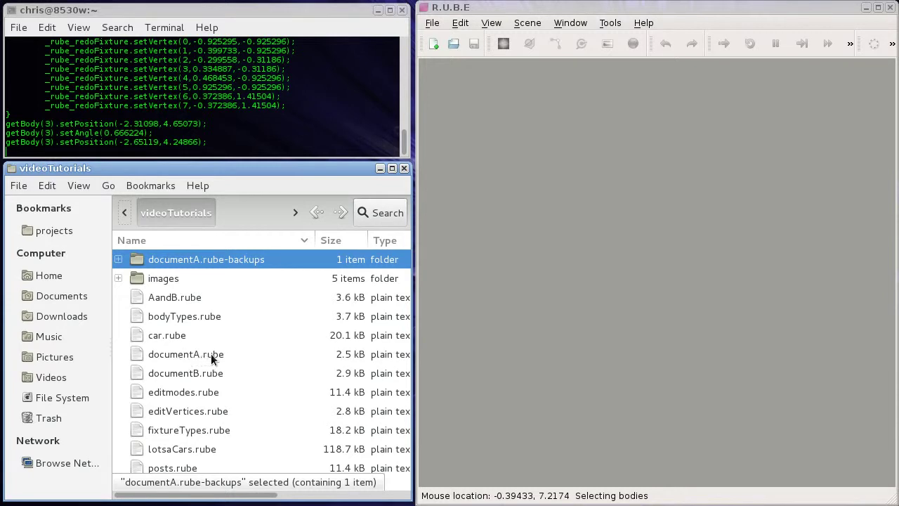
{"action": "left_click", "coordinate": [175, 355]}
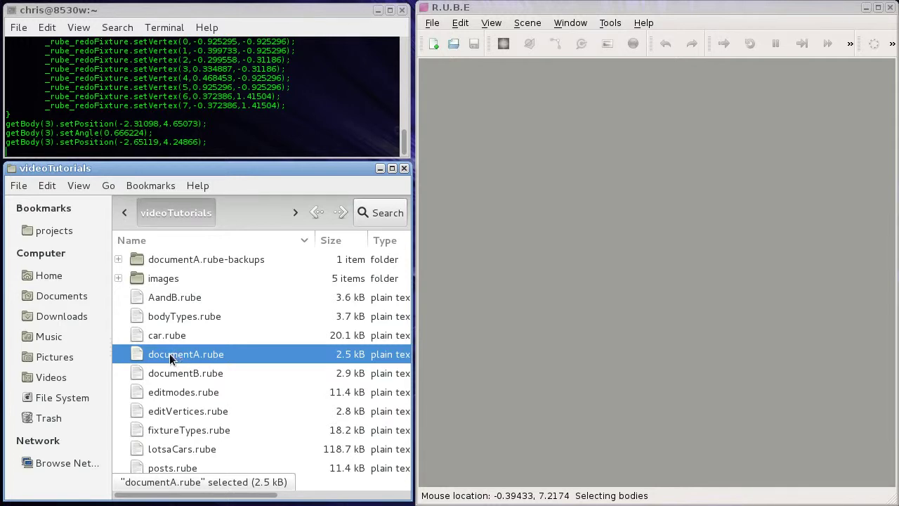
{"action": "left_click_drag", "start_coordinate": [169, 357], "coordinate": [538, 264]}
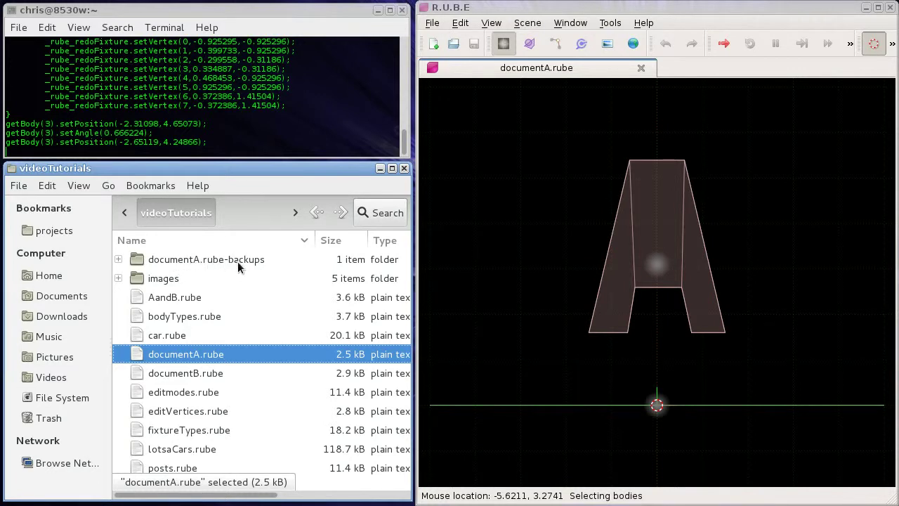
- Open documentA.rube-backups and drag the Name/Size divider slightly right
{"action": "double_click", "coordinate": [205, 258]}
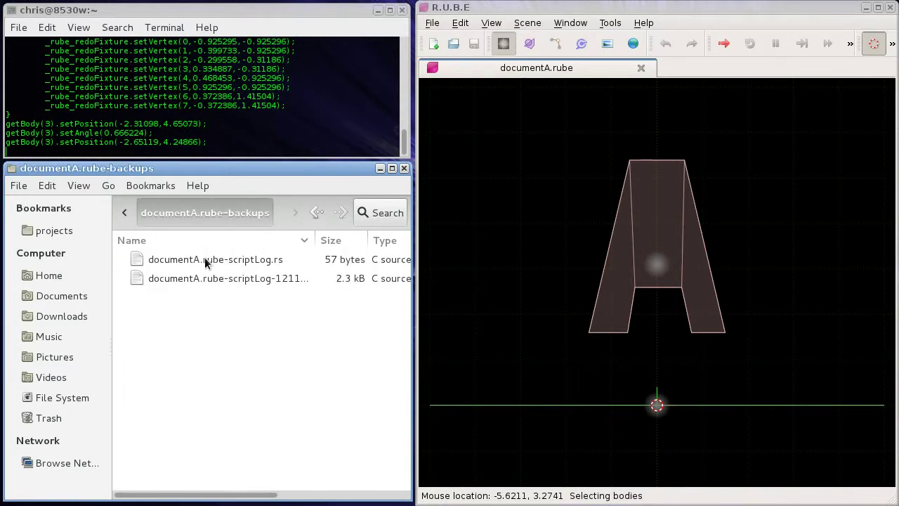
{"action": "left_click_drag", "start_coordinate": [316, 240], "coordinate": [326, 241]}
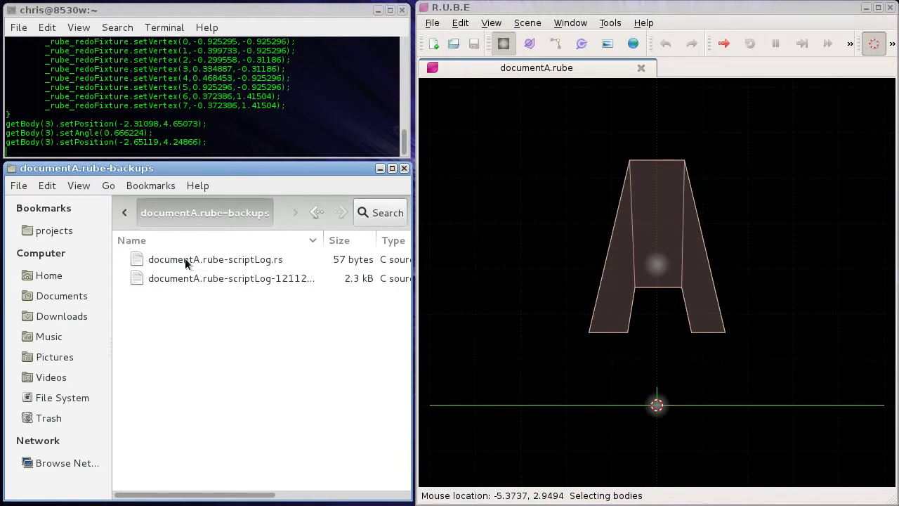
{"action": "left_click", "coordinate": [271, 261]}
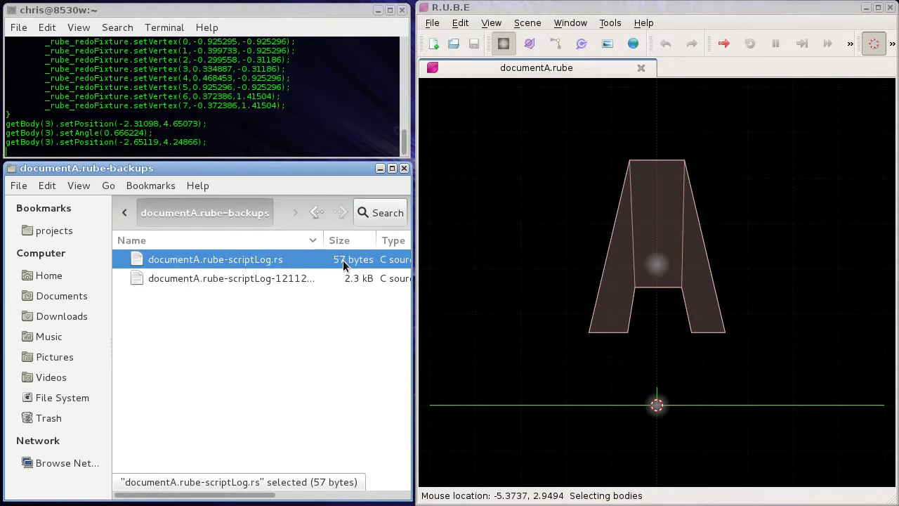
{"action": "right_click", "coordinate": [271, 263]}
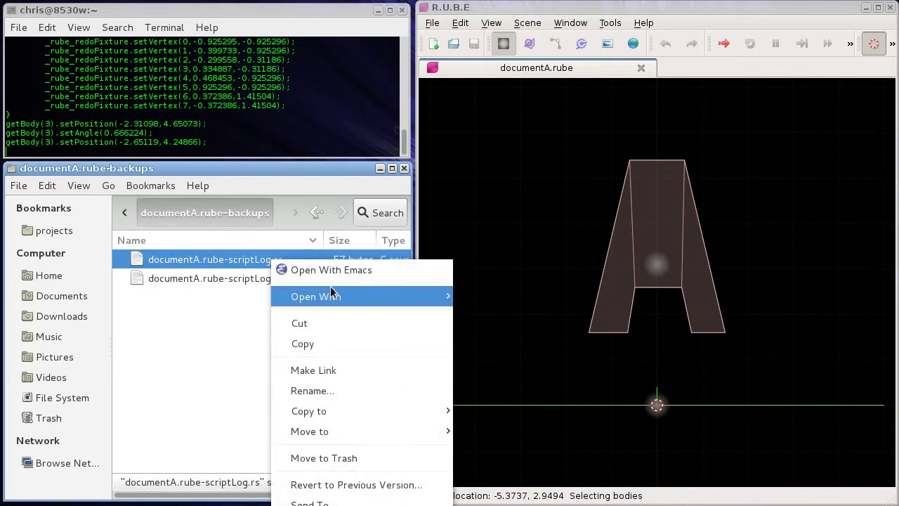
{"action": "mouse_move", "coordinate": [359, 297]}
{"action": "left_click", "coordinate": [491, 316]}
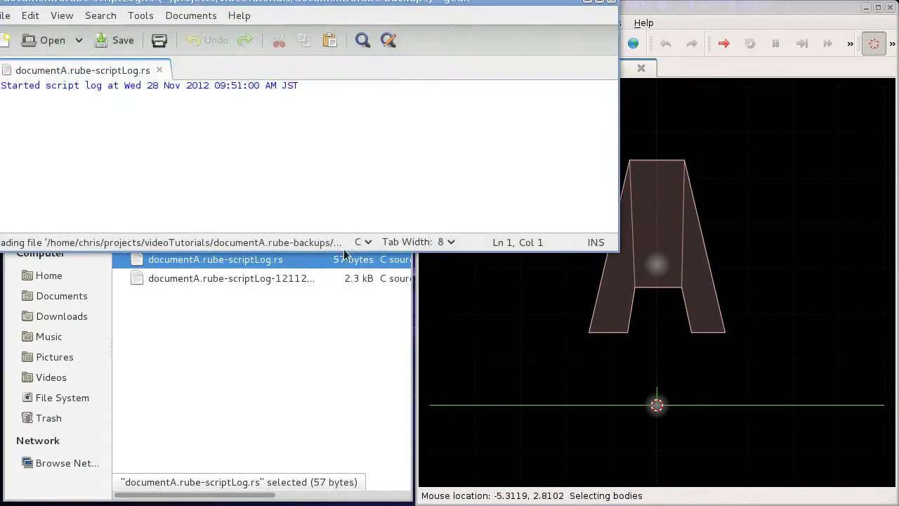
{"action": "left_click_drag", "start_coordinate": [196, 5], "coordinate": [271, 104]}
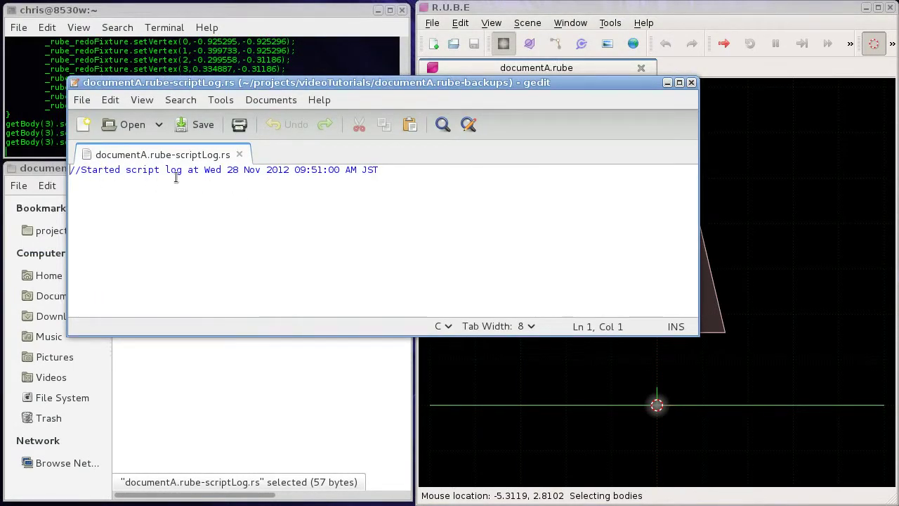
{"action": "left_click", "coordinate": [691, 83]}
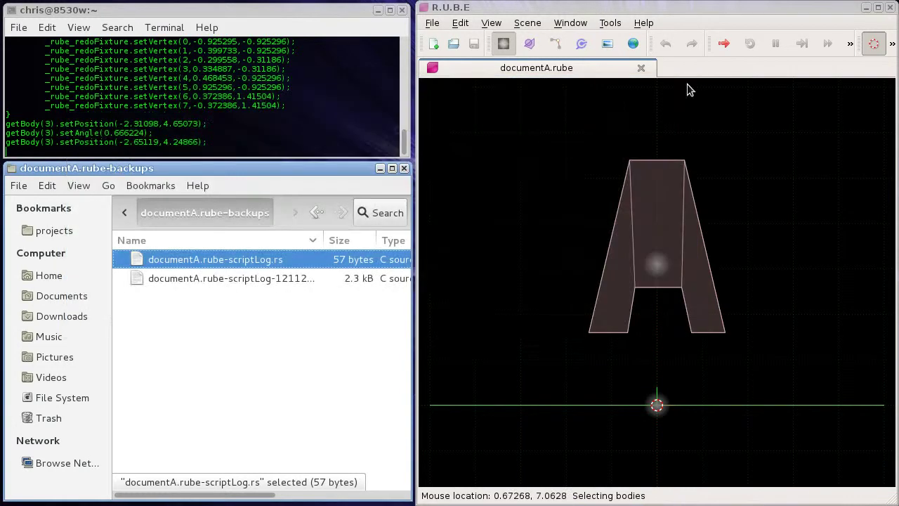
- Select the older log and resize the Name column to read documentA.rube-scriptLog-121128-094955.rs
{"action": "left_click", "coordinate": [274, 279]}
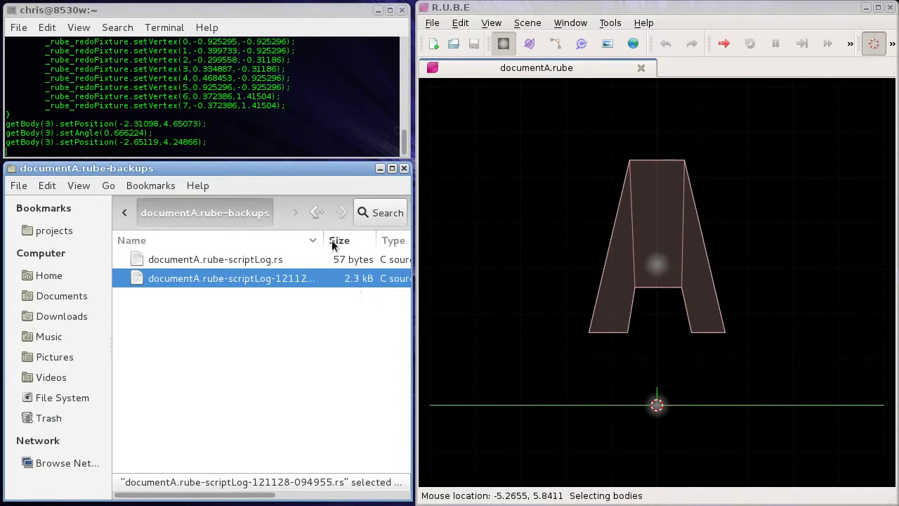
{"action": "left_click_drag", "start_coordinate": [321, 239], "coordinate": [380, 240]}
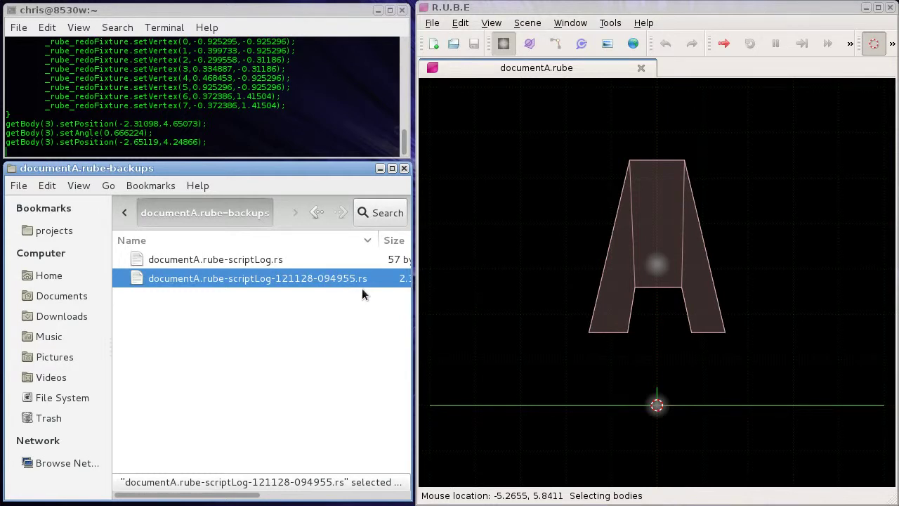
{"action": "mouse_move", "coordinate": [375, 236]}
{"action": "left_mouse_down"}
{"action": "mouse_move", "coordinate": [325, 236]}
{"action": "mouse_move", "coordinate": [366, 236]}
{"action": "left_mouse_up"}
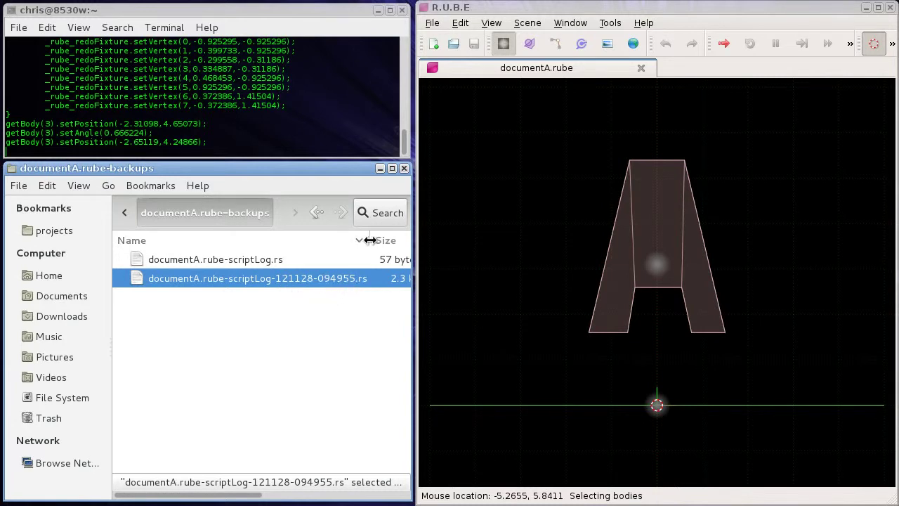
{"action": "left_click_drag", "start_coordinate": [370, 239], "coordinate": [333, 239]}
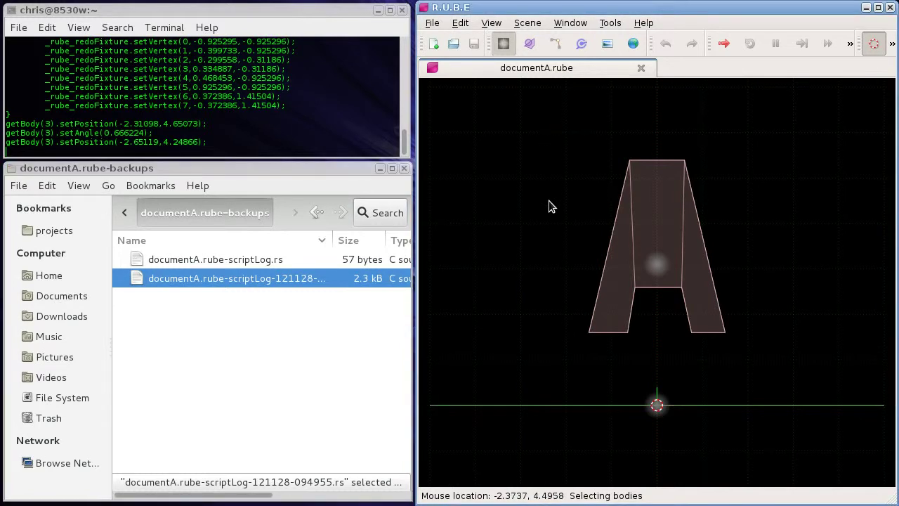
- Open the Script panel with F8, recentre the scene, and delete the existing script text
{"action": "key", "text": "F8"}
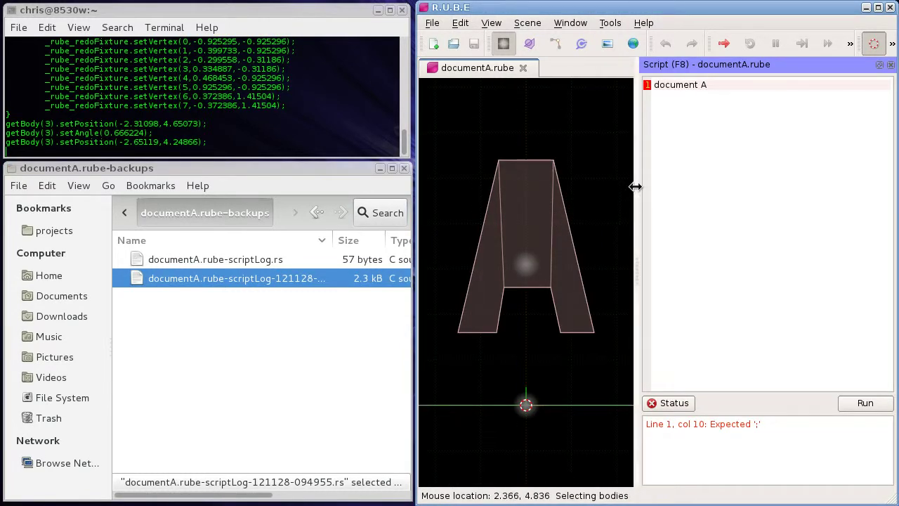
{"action": "left_click_drag", "start_coordinate": [635, 186], "coordinate": [715, 193]}
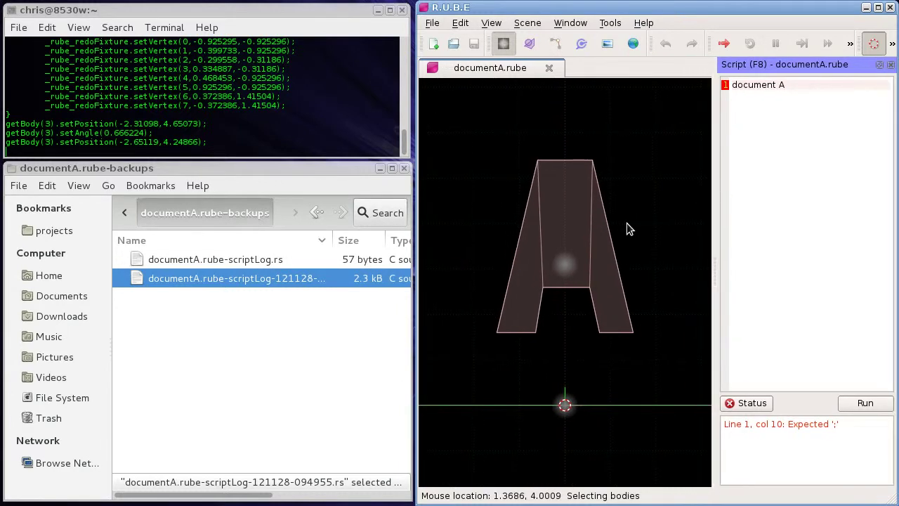
{"action": "scroll", "coordinate": [627, 225], "scroll_direction": "down", "scroll_amount": 3}
{"action": "mouse_move", "coordinate": [622, 225]}
{"action": "right_mouse_down"}
{"action": "mouse_move", "coordinate": [638, 219]}
{"action": "mouse_move", "coordinate": [597, 237]}
{"action": "mouse_move", "coordinate": [611, 234]}
{"action": "right_mouse_up"}
{"action": "triple_click", "coordinate": [786, 84]}
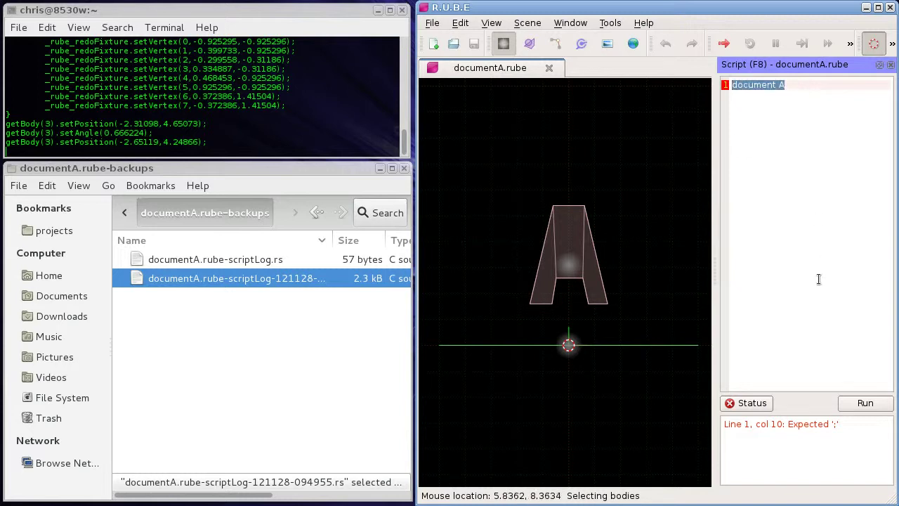
{"action": "key", "text": "BackSpace"}
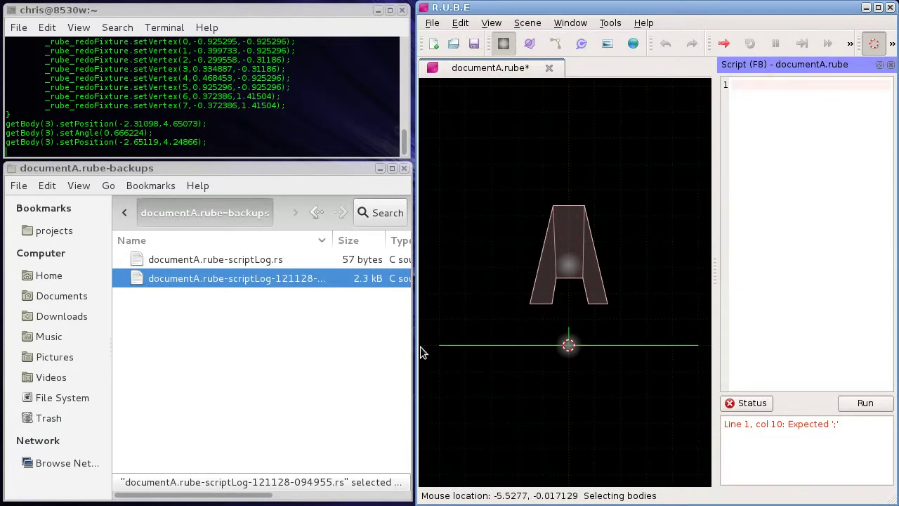
- Drag the older backup log into the Script panel, scroll through it, and narrow the panel
{"action": "left_click", "coordinate": [183, 278]}
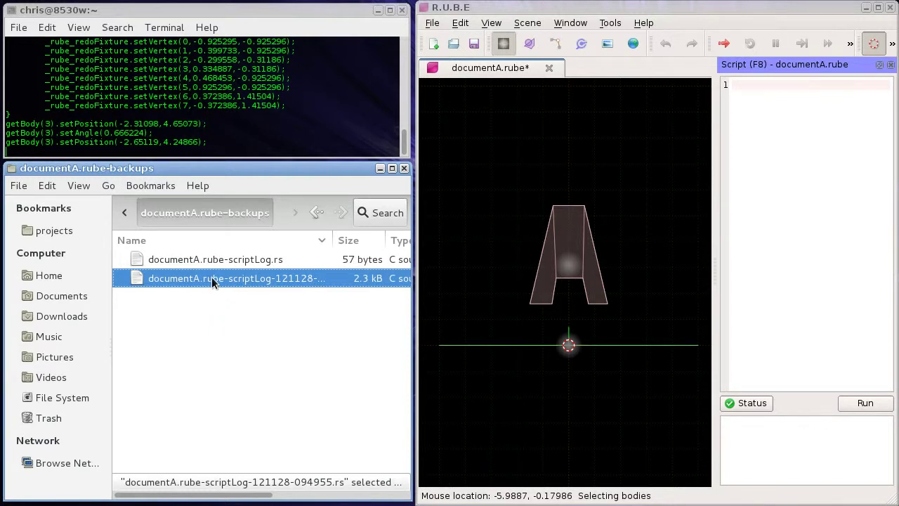
{"action": "left_click_drag", "start_coordinate": [212, 277], "coordinate": [795, 165]}
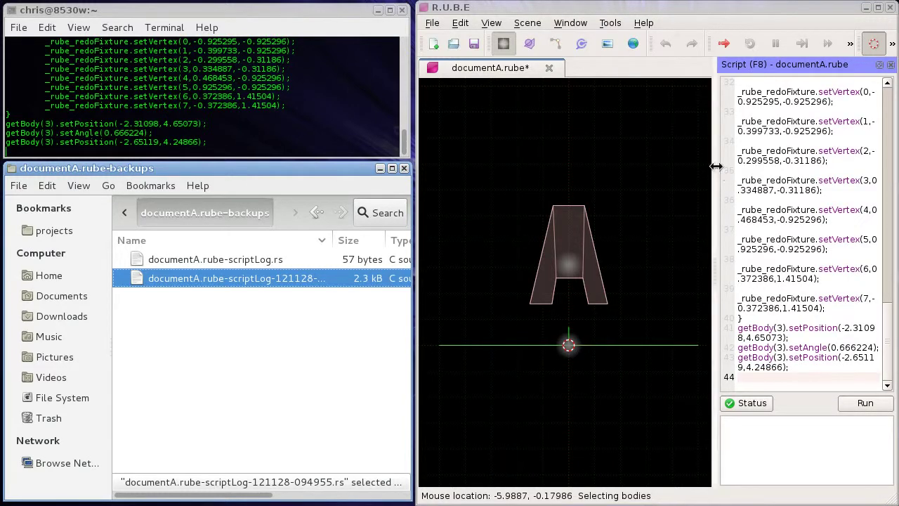
{"action": "left_click_drag", "start_coordinate": [715, 166], "coordinate": [559, 176]}
{"action": "scroll", "coordinate": [687, 253], "scroll_direction": "up", "scroll_amount": 9}
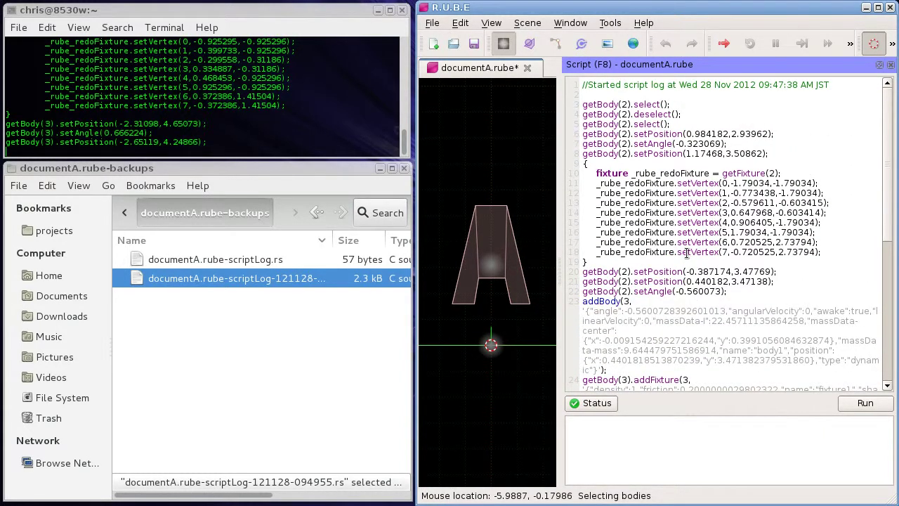
{"action": "scroll", "coordinate": [687, 253], "scroll_direction": "down", "scroll_amount": 9}
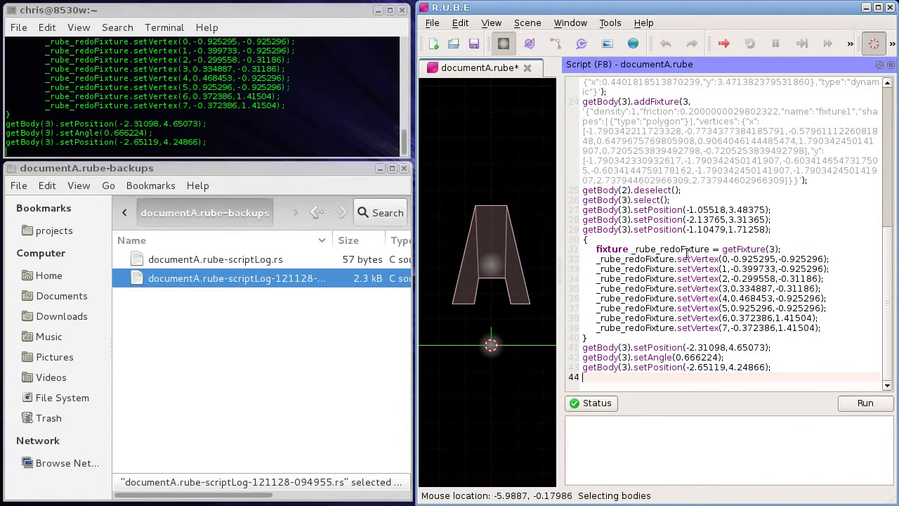
{"action": "left_click_drag", "start_coordinate": [563, 216], "coordinate": [738, 232]}
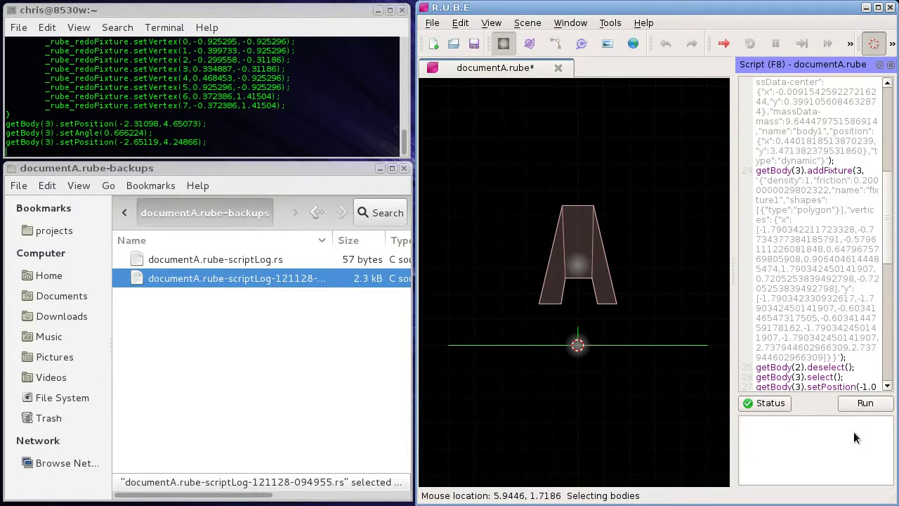
- Run the backup script log to recreate the small tilted A copy, then widen the Script panel
{"action": "key", "text": "ctrl+Return"}
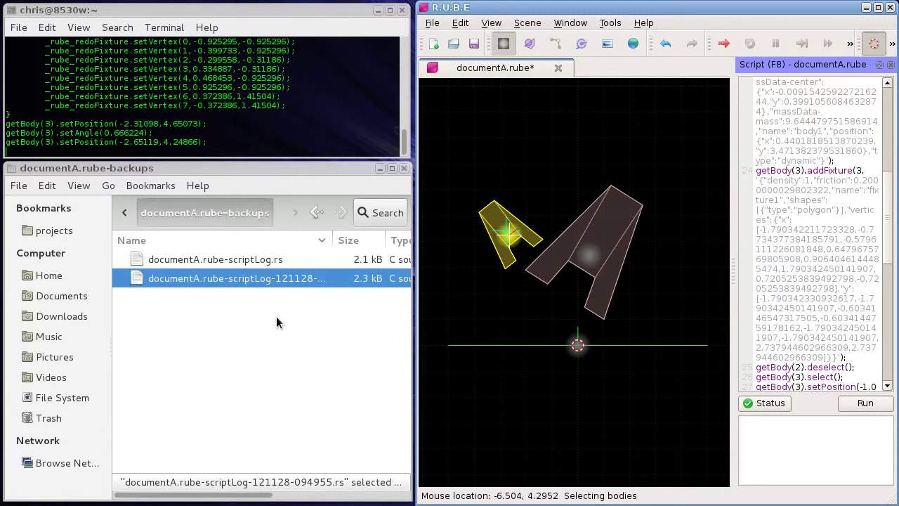
{"action": "left_click_drag", "start_coordinate": [734, 191], "coordinate": [709, 198]}
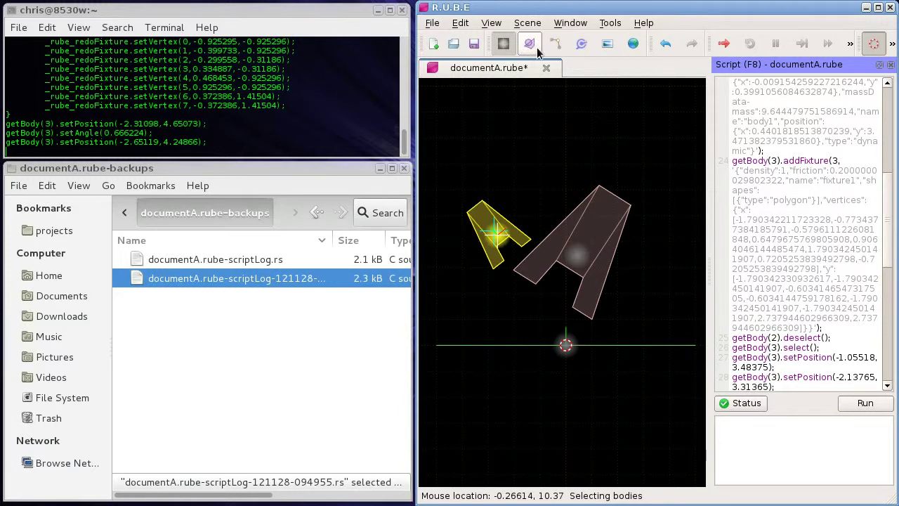
- Undo the script's changes so only the upright A remains, and widen the Script panel
{"action": "left_click", "coordinate": [666, 47]}
{"action": "scroll", "coordinate": [552, 264], "scroll_direction": "down", "scroll_amount": 1}
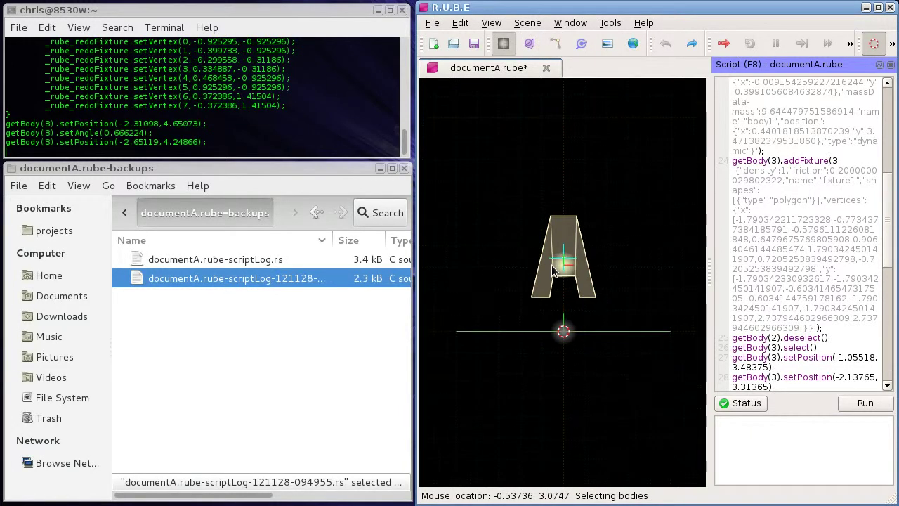
{"action": "scroll", "coordinate": [551, 265], "scroll_direction": "up", "scroll_amount": 1}
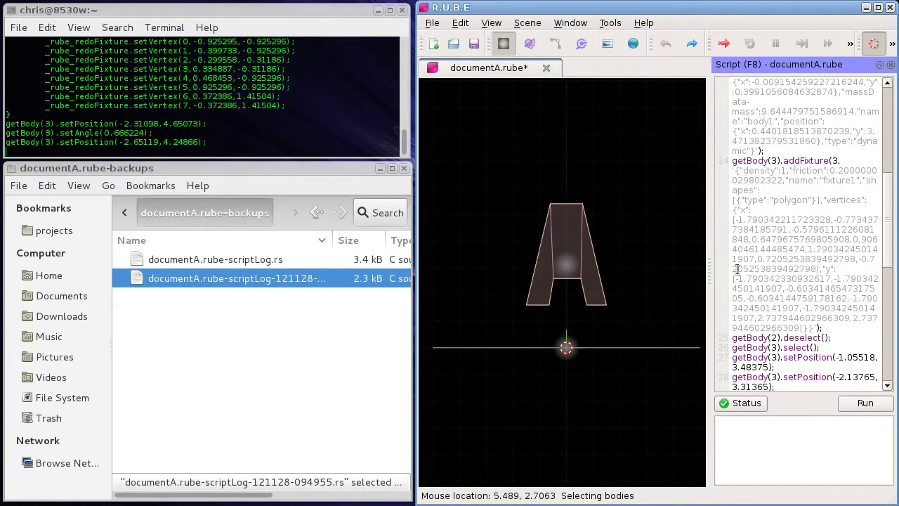
{"action": "left_click_drag", "start_coordinate": [710, 255], "coordinate": [618, 252]}
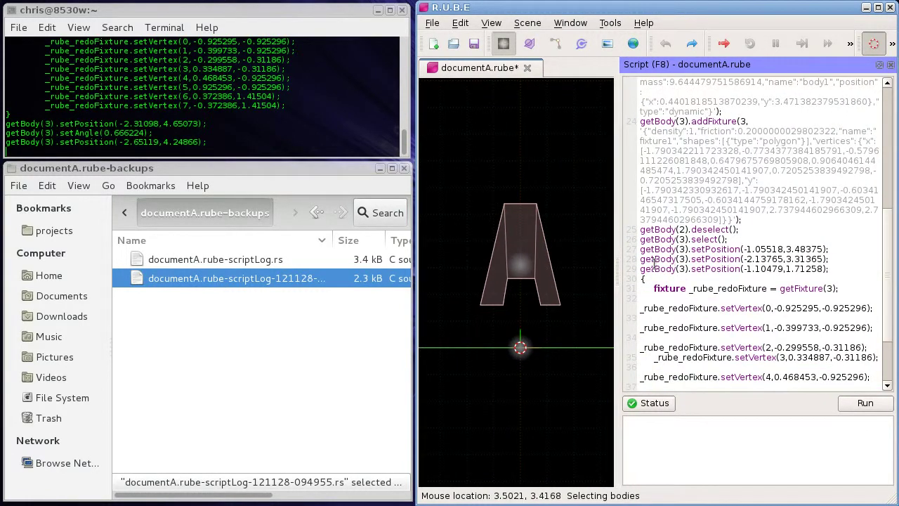
{"action": "scroll", "coordinate": [655, 263], "scroll_direction": "up", "scroll_amount": 10}
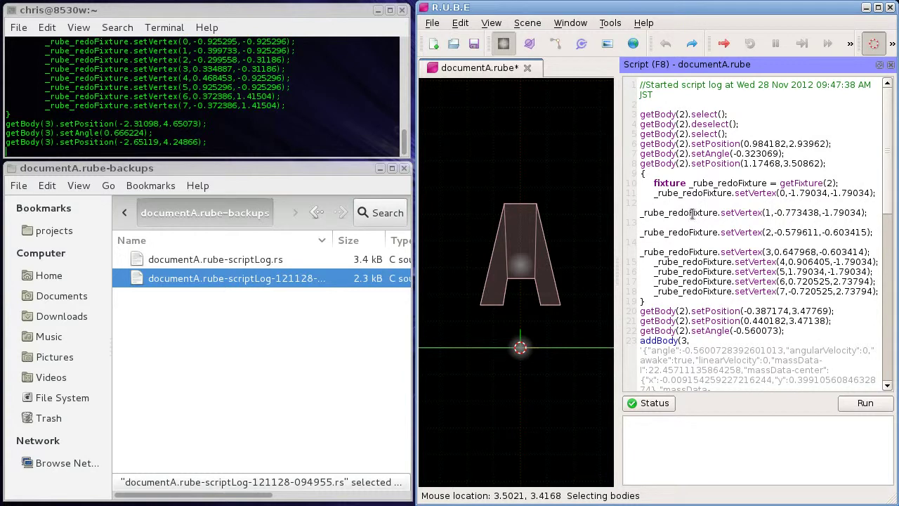
{"action": "scroll", "coordinate": [711, 267], "scroll_direction": "down", "scroll_amount": 12}
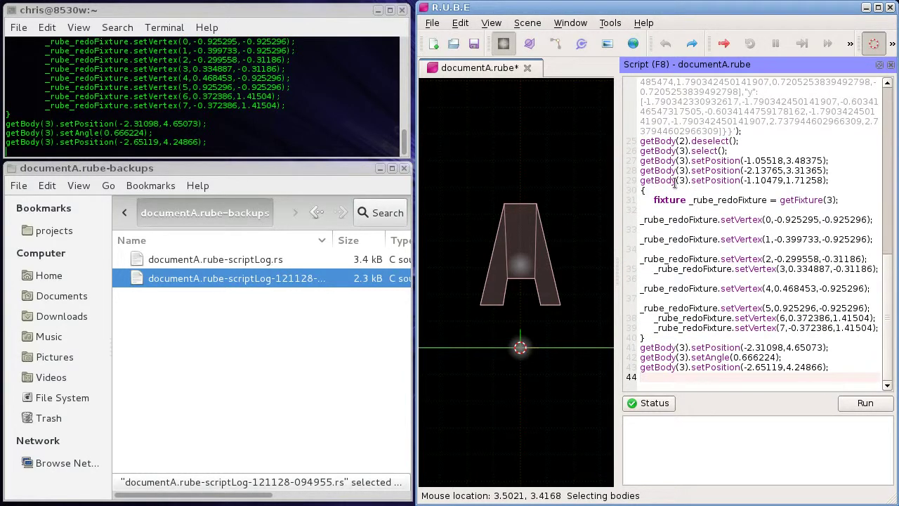
{"action": "scroll", "coordinate": [697, 199], "scroll_direction": "up", "scroll_amount": 8}
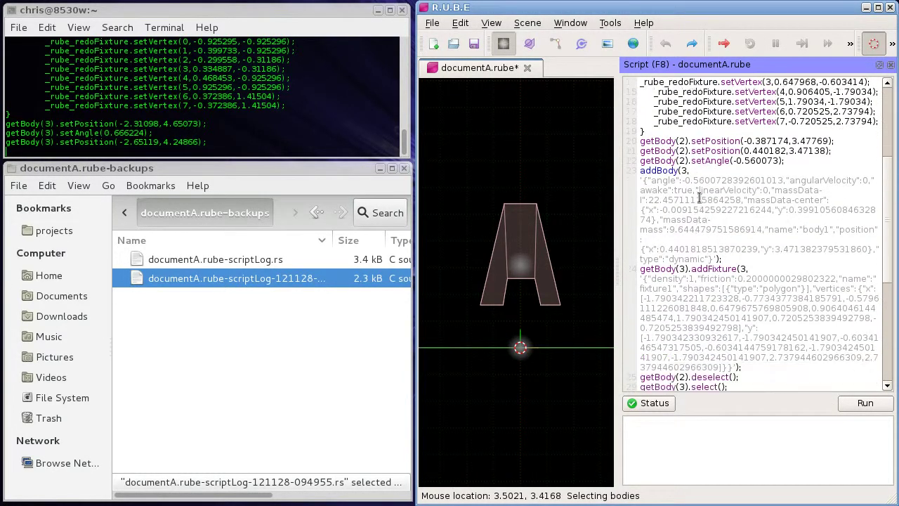
{"action": "scroll", "coordinate": [696, 200], "scroll_direction": "down", "scroll_amount": 6}
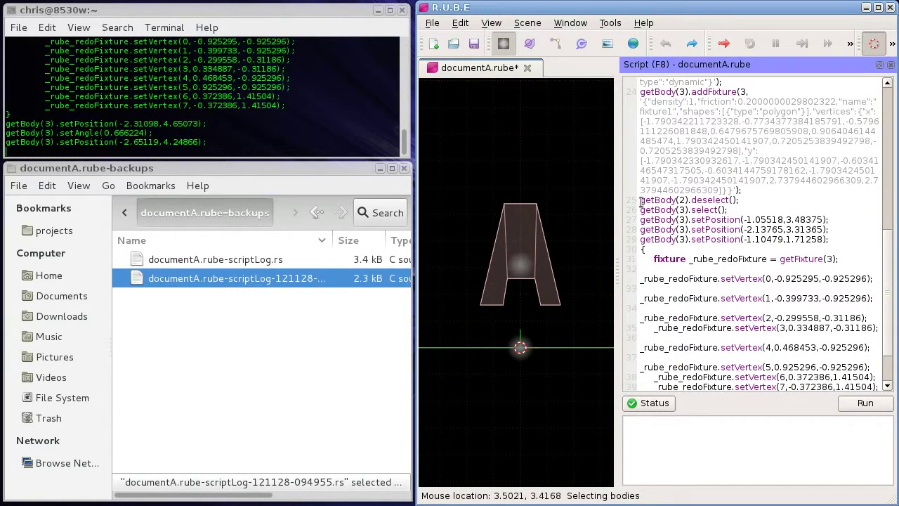
- Insert a /* comment opener on a new line 25 and jump to the script's end
{"action": "left_click", "coordinate": [641, 200]}
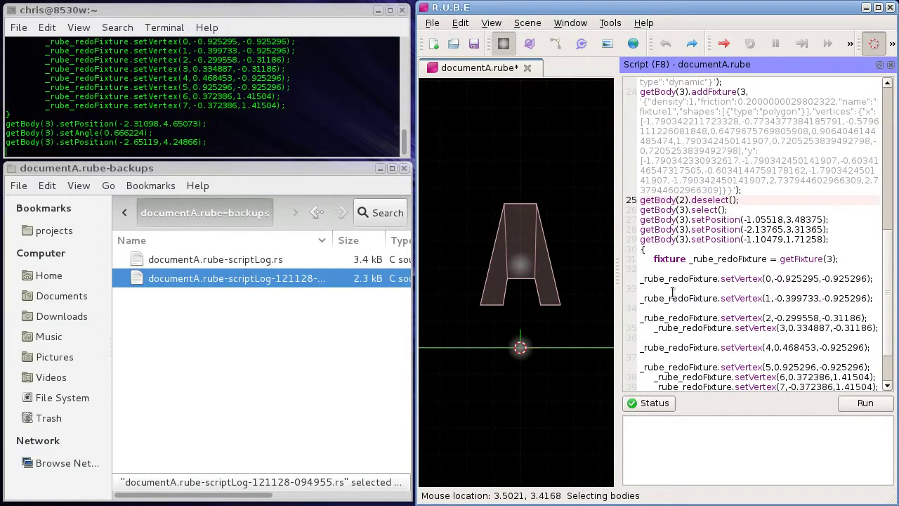
{"action": "key", "text": "Return"}
{"action": "type", "text": "/*"}
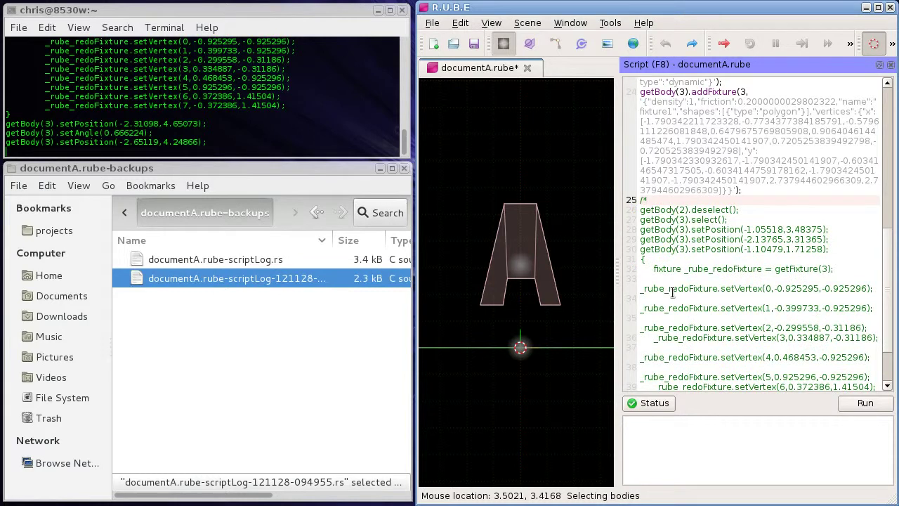
{"action": "key", "text": "ctrl+End"}
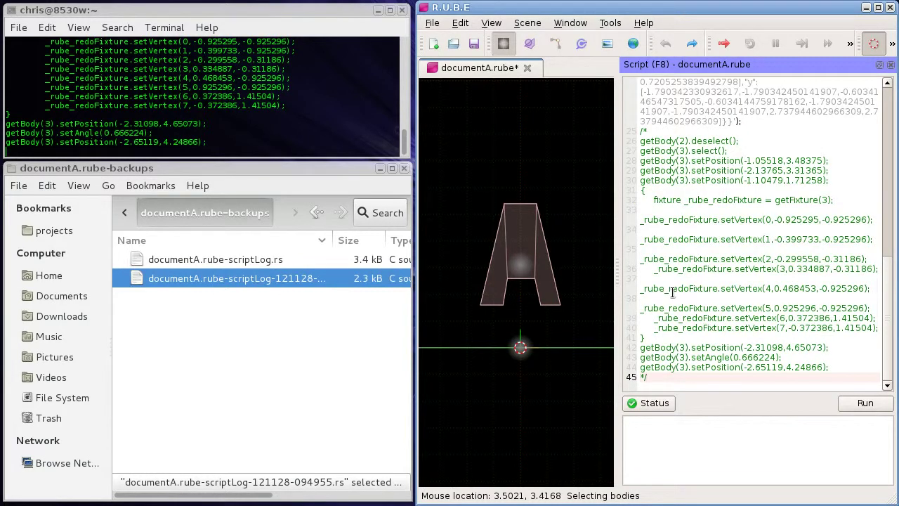
{"action": "scroll", "coordinate": [675, 295], "scroll_direction": "up", "scroll_amount": 5}
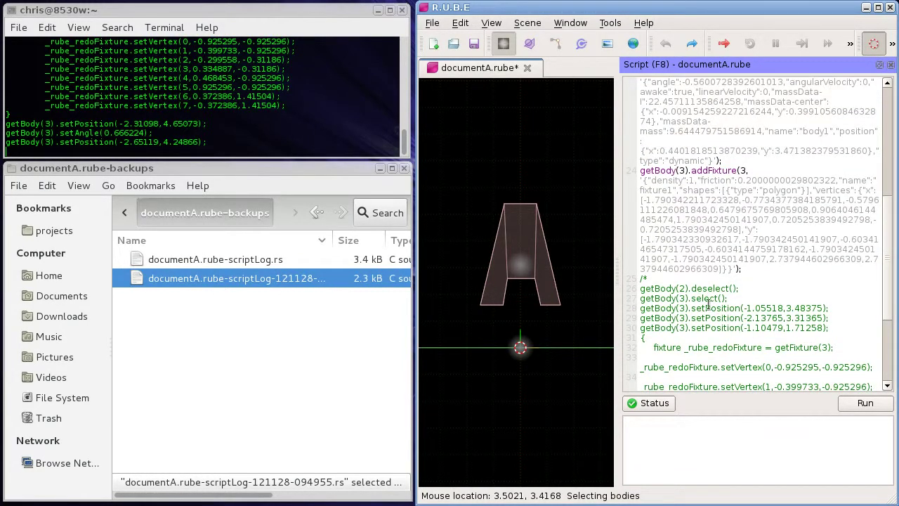
{"action": "scroll", "coordinate": [526, 305], "scroll_direction": "down", "scroll_amount": 2}
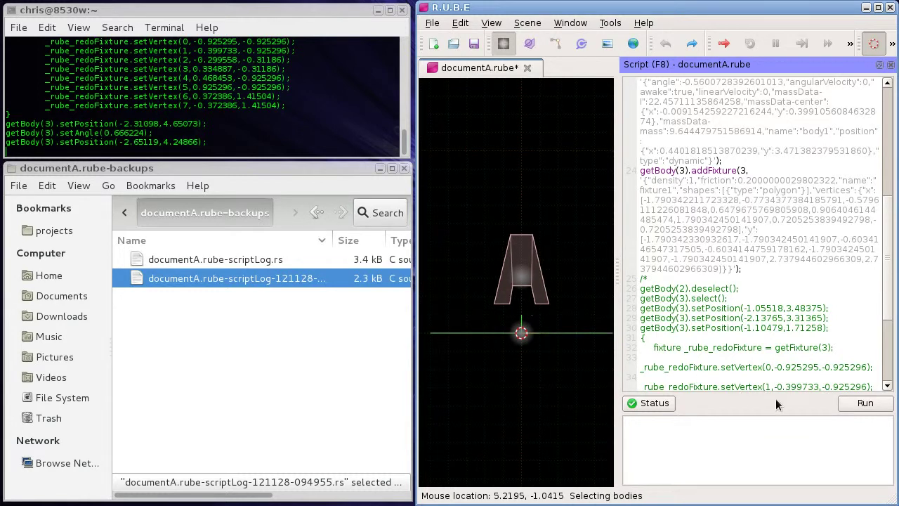
- Test-run the partly commented log, undo its result, and delete the /* opener on line 25
{"action": "left_click", "coordinate": [860, 403]}
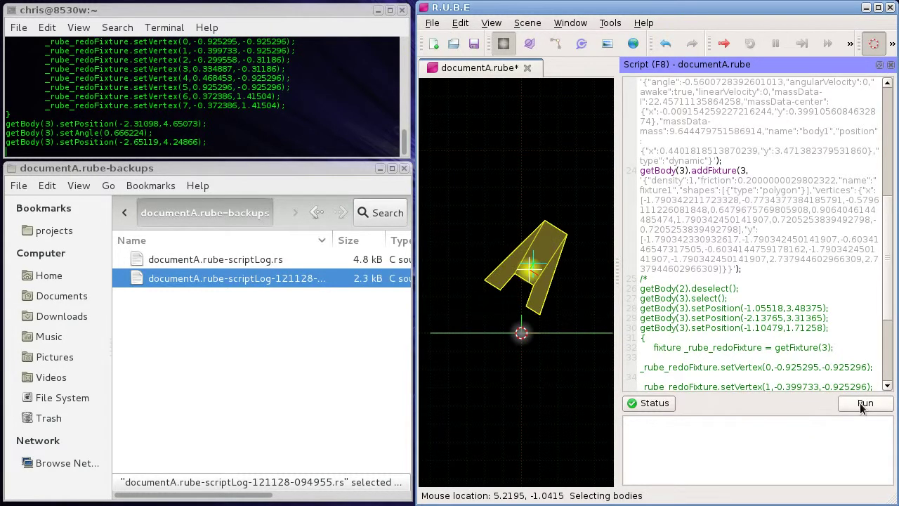
{"action": "double_click", "coordinate": [644, 279]}
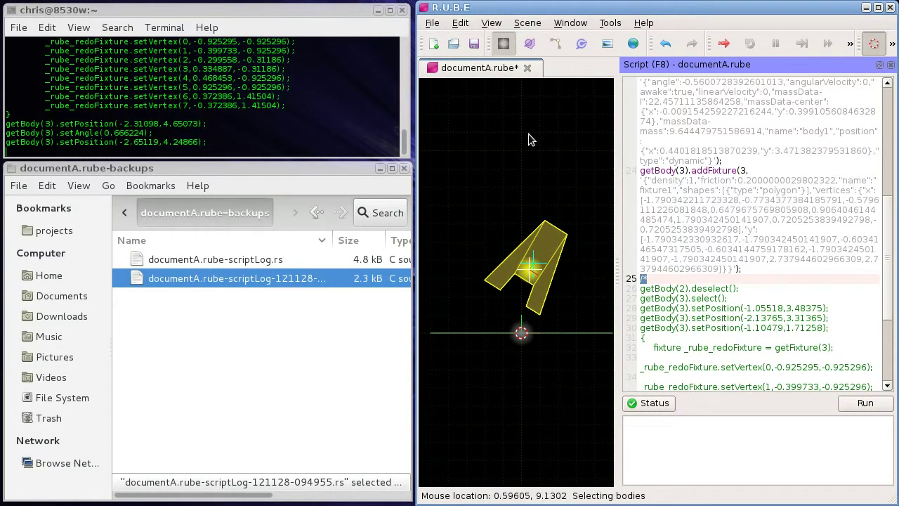
{"action": "left_click", "coordinate": [665, 44]}
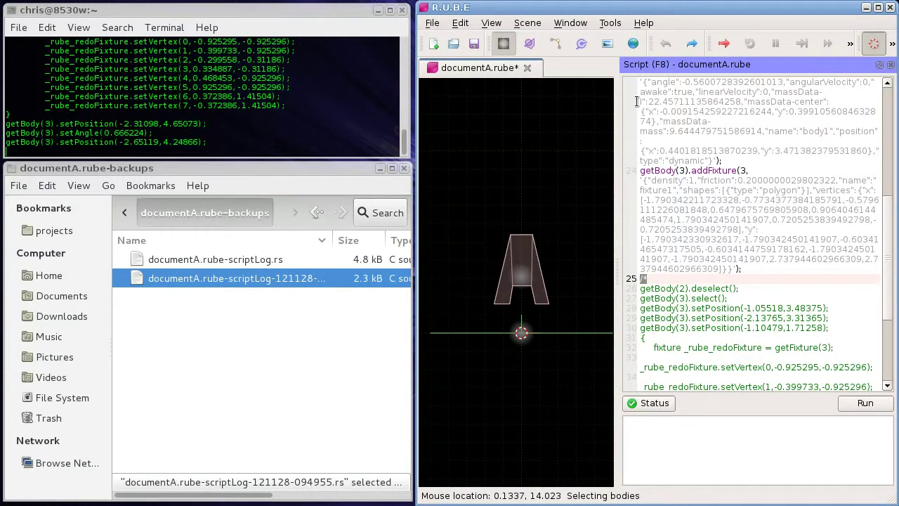
{"action": "scroll", "coordinate": [683, 323], "scroll_direction": "down", "scroll_amount": 5}
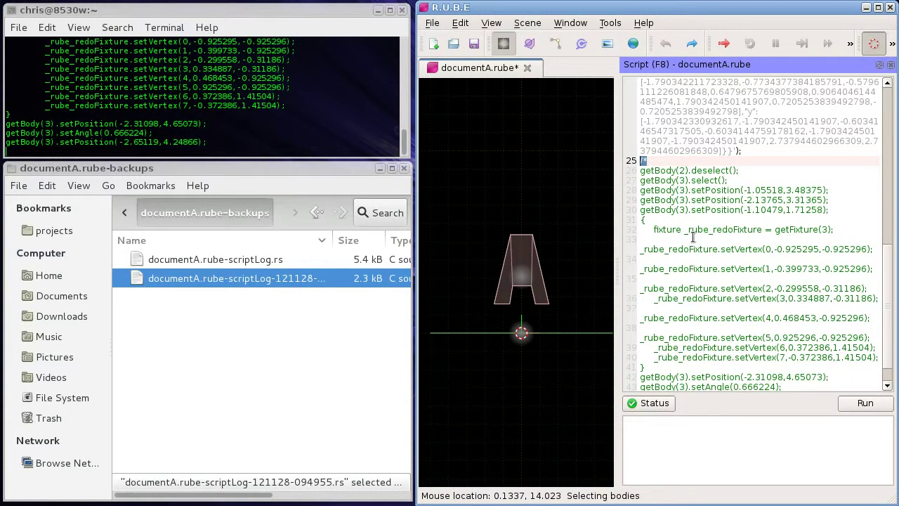
{"action": "key", "text": "Delete"}
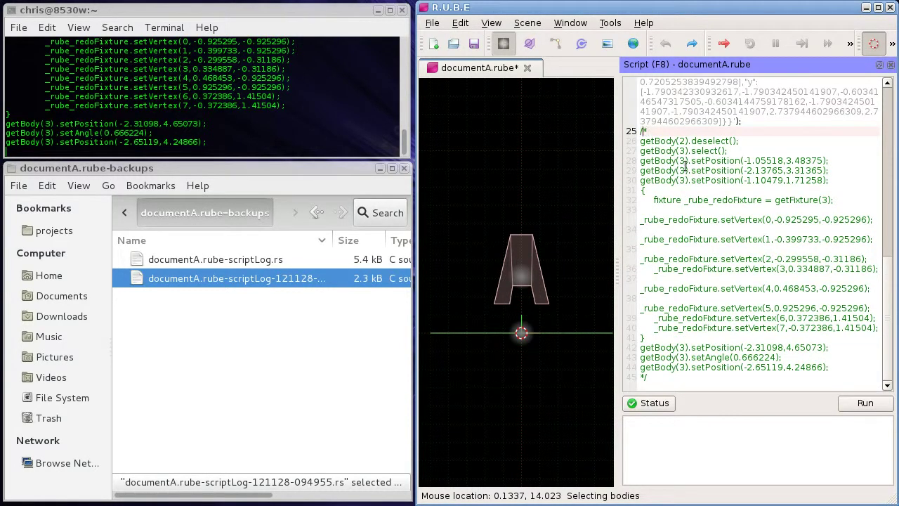
{"action": "key", "text": "Delete"}
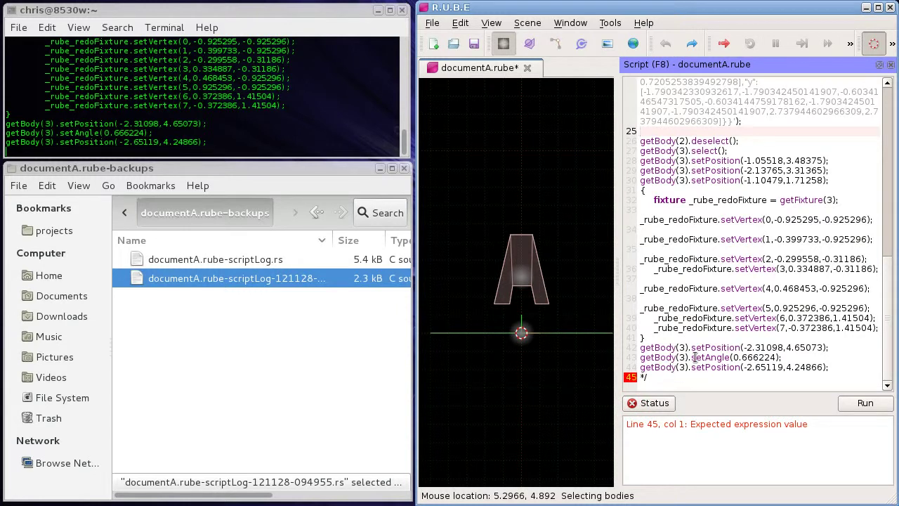
- Add a /* opener after the closing brace on line 41 and run the script
{"action": "left_click_drag", "start_coordinate": [695, 358], "coordinate": [714, 357]}
{"action": "left_click", "coordinate": [674, 338]}
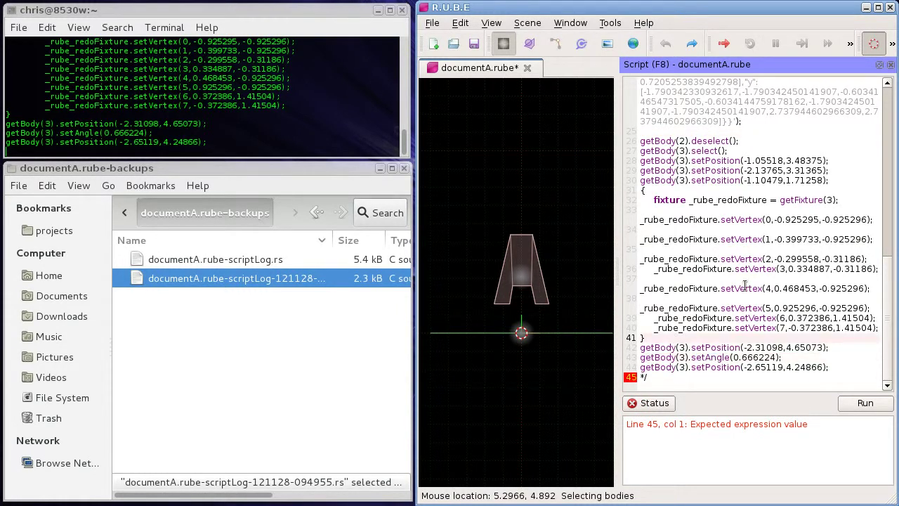
{"action": "key", "text": "Return"}
{"action": "type", "text": "/*"}
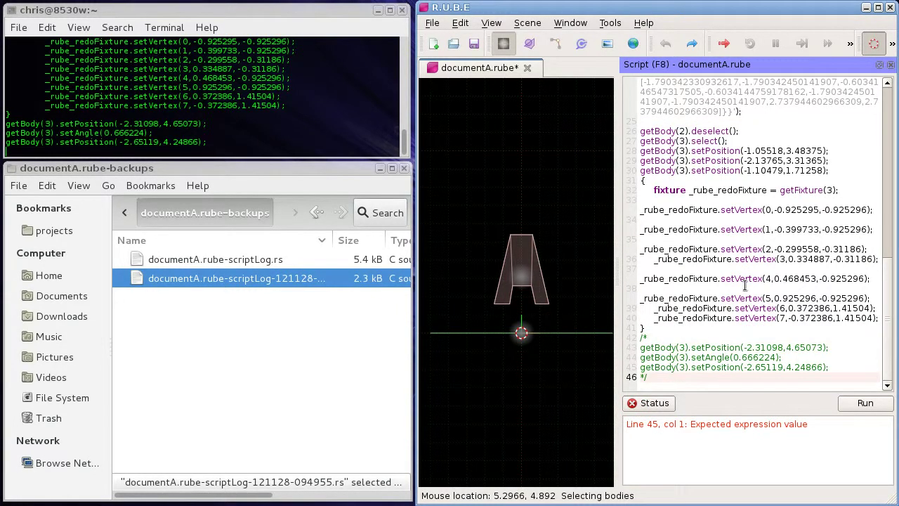
{"action": "left_click", "coordinate": [858, 404]}
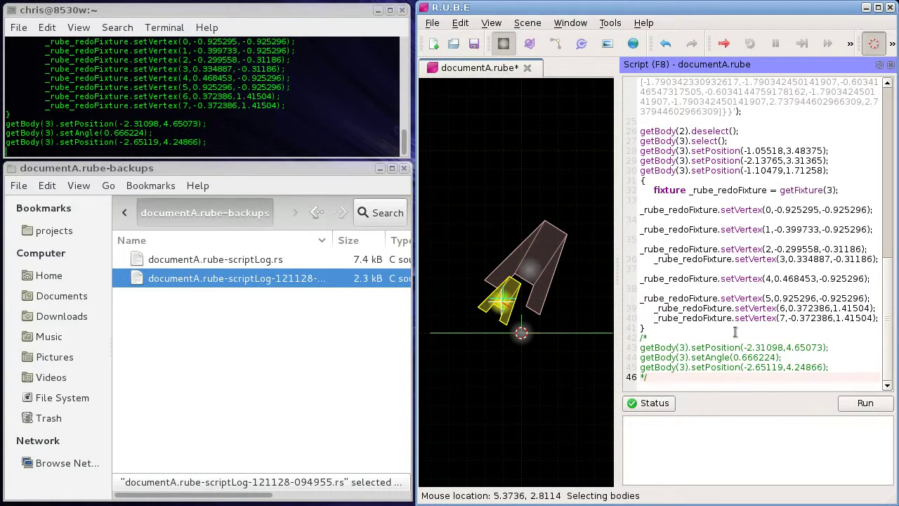
- Check the lines 42–46 comment block covering the final three getBody(3) position and angle commands
{"action": "scroll", "coordinate": [736, 333], "scroll_direction": "up", "scroll_amount": 2}
{"action": "scroll", "coordinate": [739, 331], "scroll_direction": "down", "scroll_amount": 2}
{"action": "left_click", "coordinate": [644, 338]}
{"action": "left_click", "coordinate": [672, 348]}
{"action": "scroll", "coordinate": [689, 288], "scroll_direction": "up", "scroll_amount": 4}
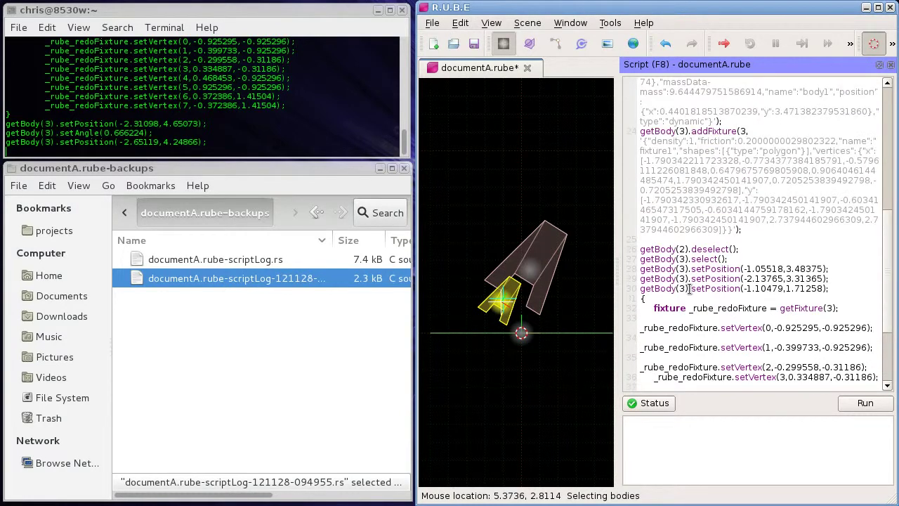
{"action": "scroll", "coordinate": [689, 289], "scroll_direction": "up", "scroll_amount": 8}
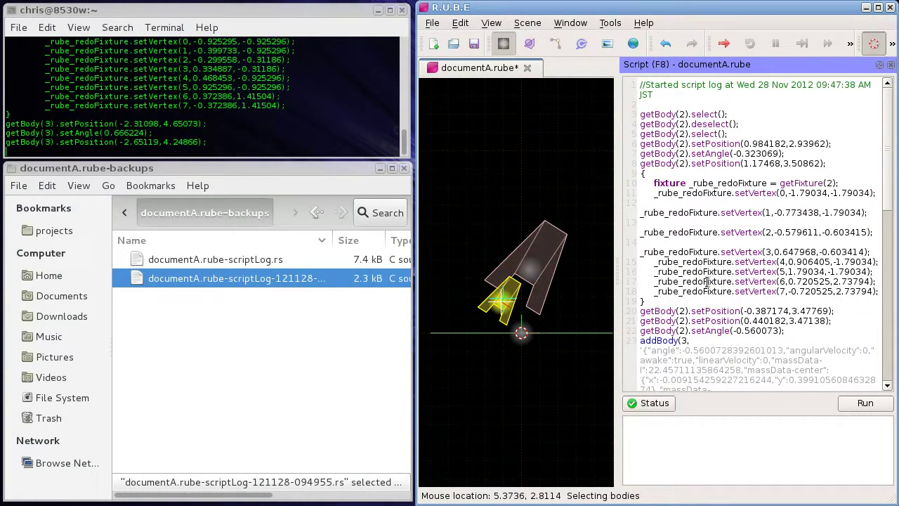
{"action": "scroll", "coordinate": [689, 289], "scroll_direction": "down", "scroll_amount": 10}
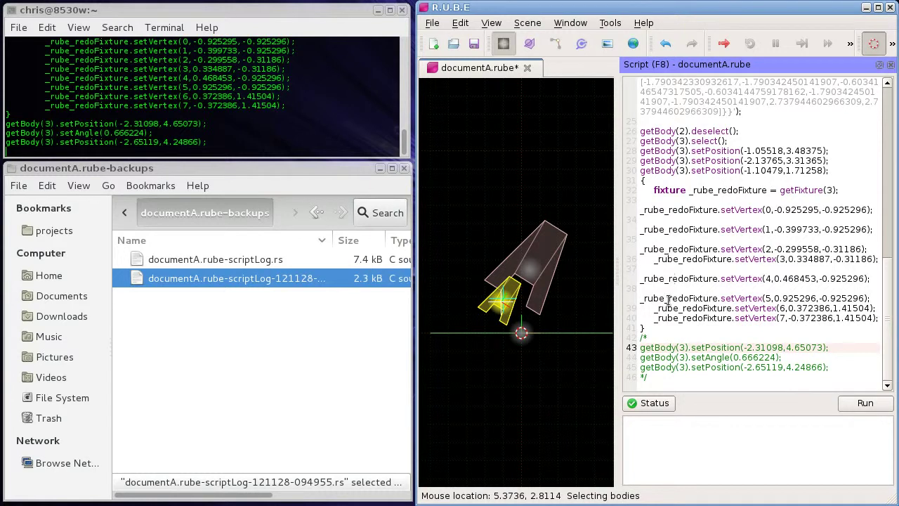
{"action": "left_click", "coordinate": [683, 377]}
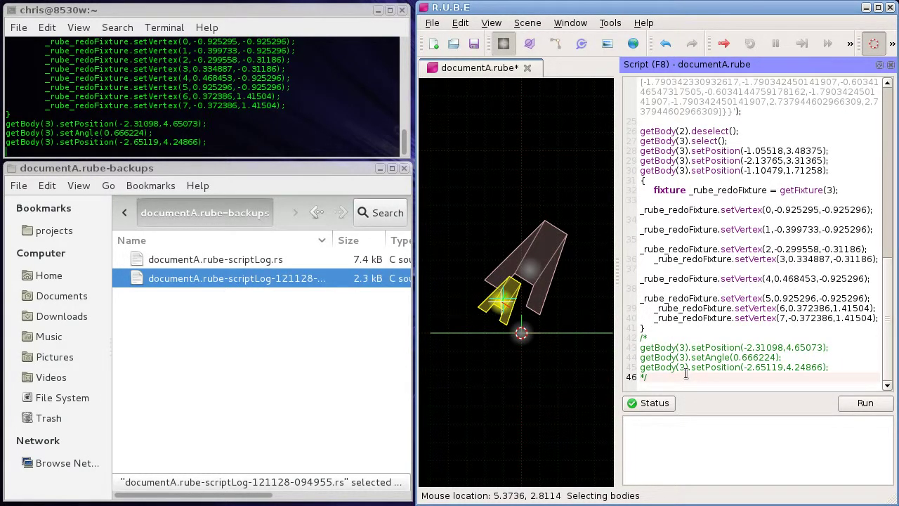